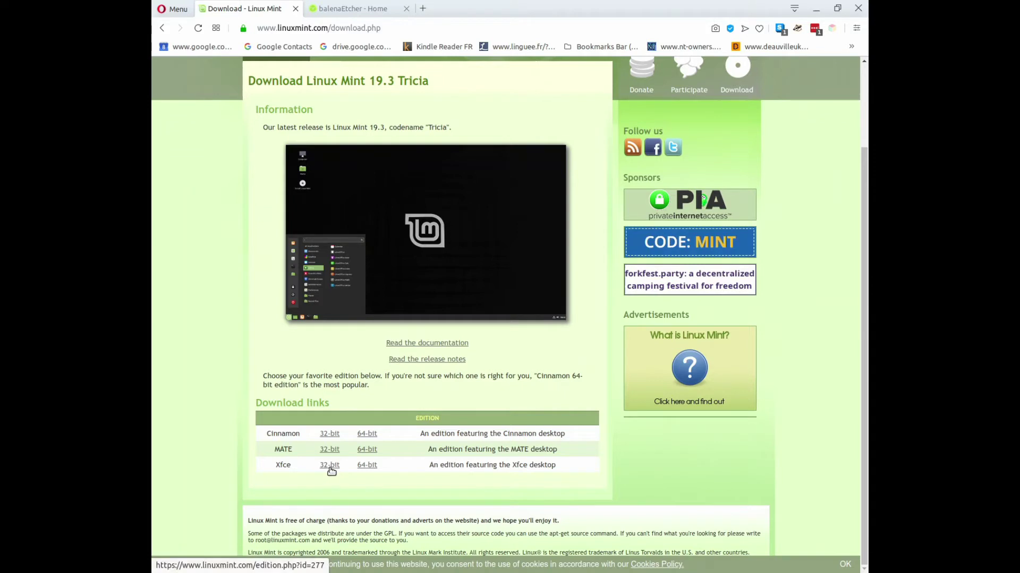
Open the Linux Mint 19.3 'Tricia' Xfce 64-bit page and browse its download mirror list.
left_click(366, 466)
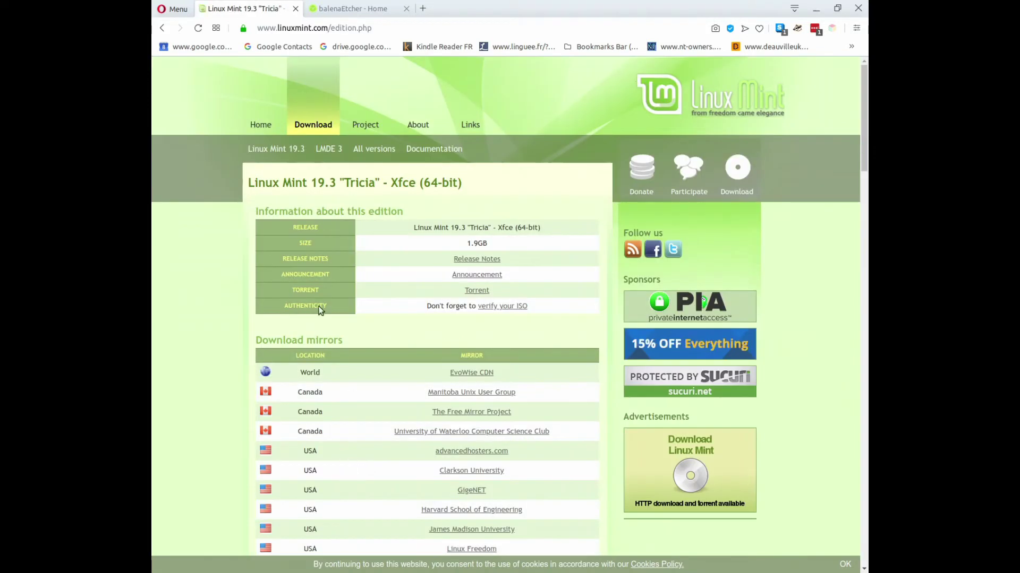
scroll(417, 338, "down", 8)
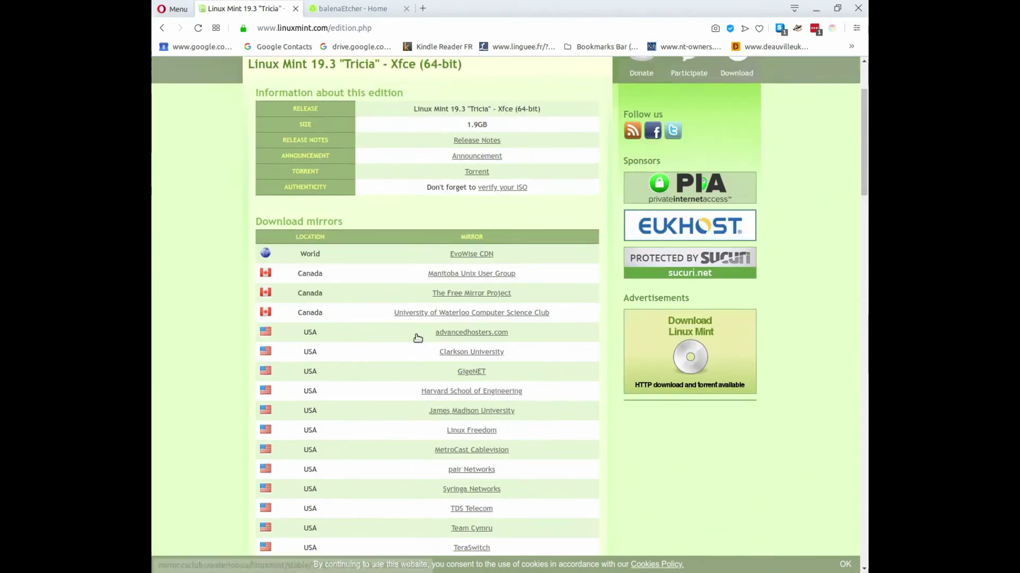
scroll(415, 333, "down", 15)
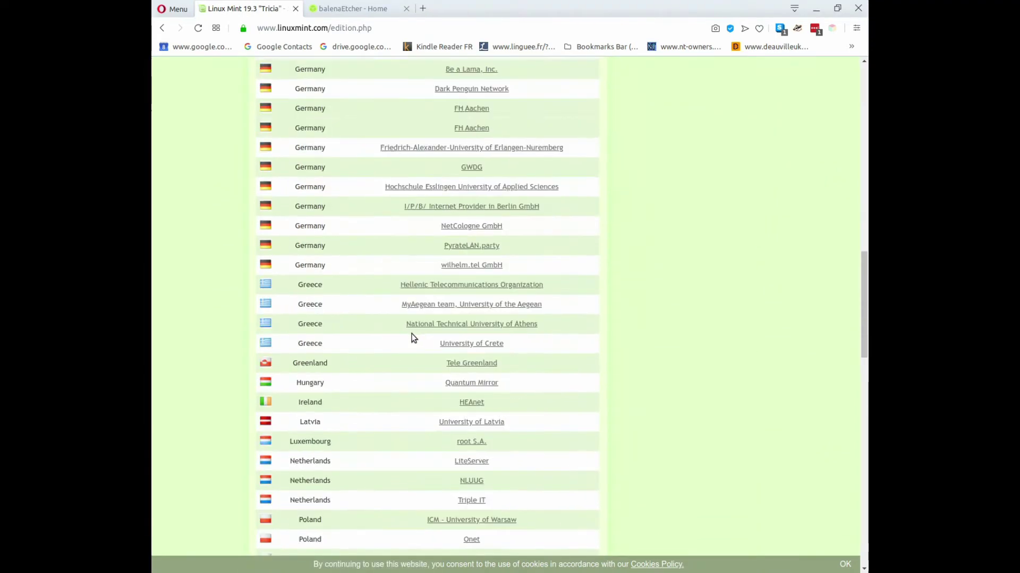
scroll(404, 337, "down", 7)
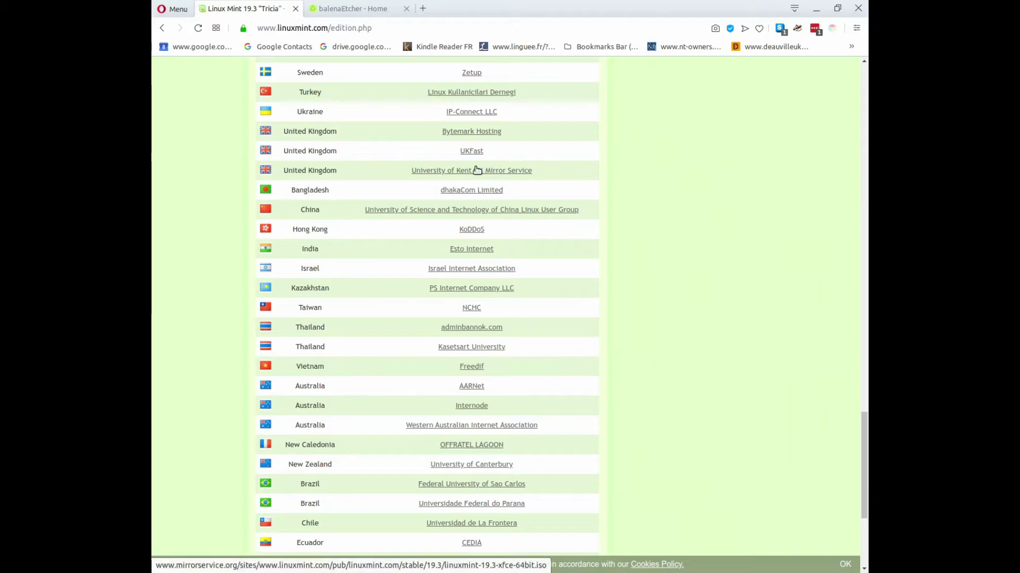
scroll(531, 186, "up", 1)
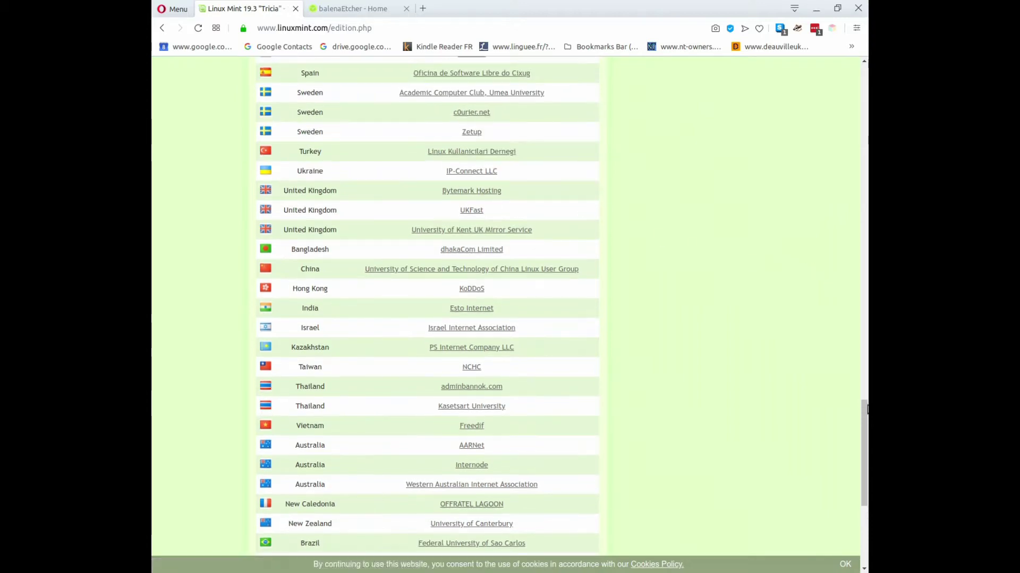
left_click_drag(865, 419, 846, 68)
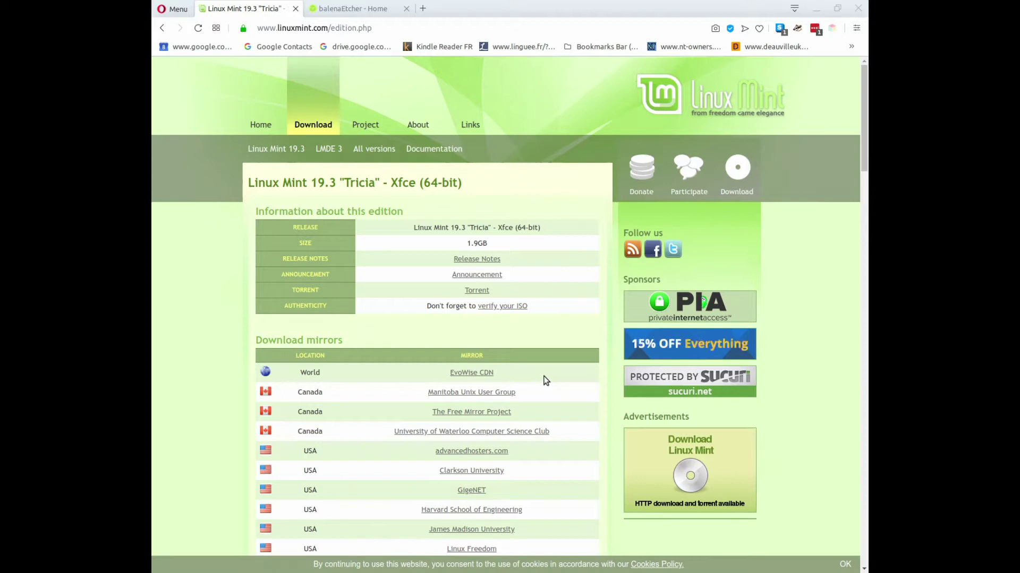
left_click(341, 13)
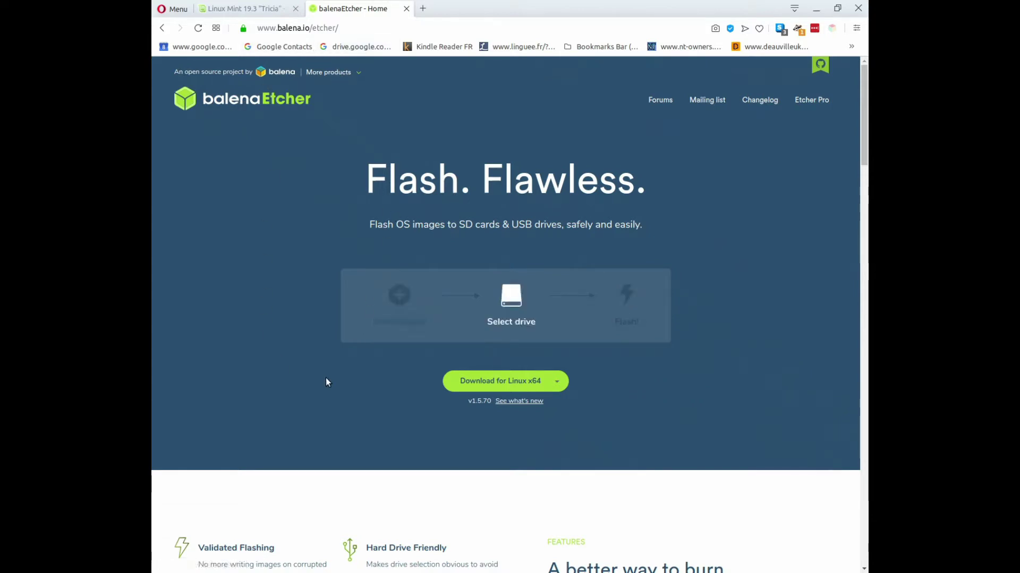
left_click(555, 382)
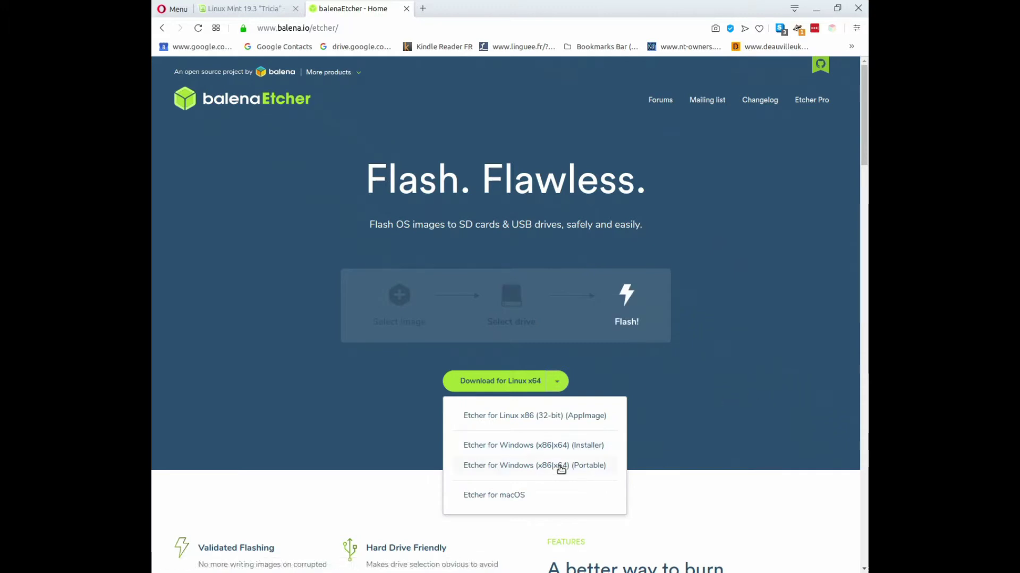
left_click(755, 381)
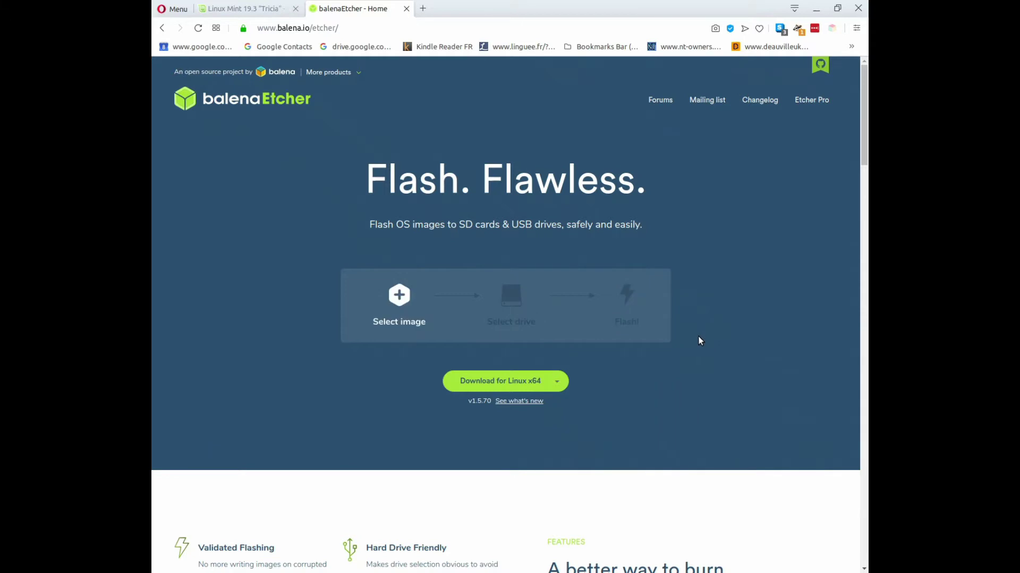
key("ctrl+Tab")
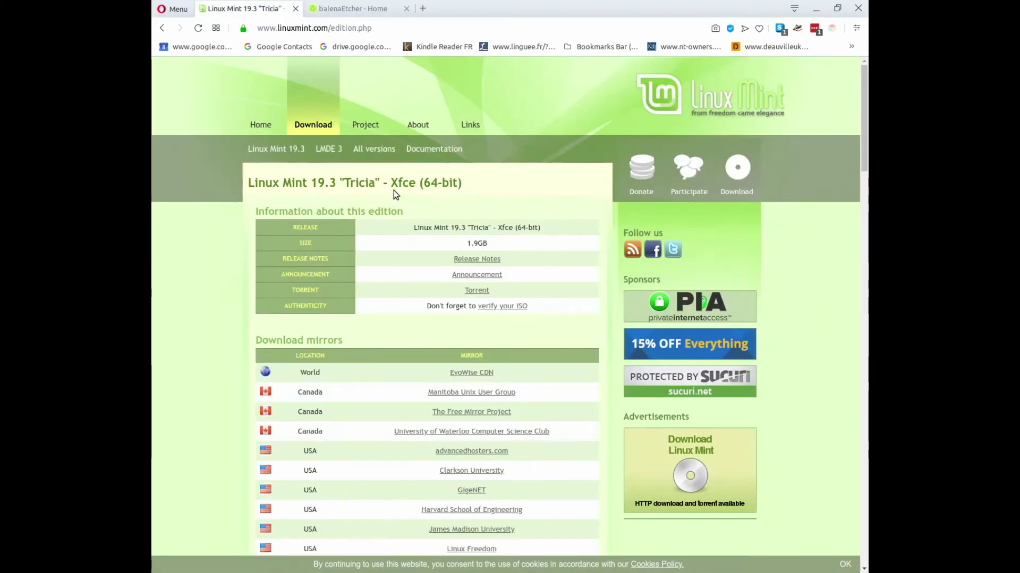
Switch Opera to the balenaEtcher page.
left_click(354, 10)
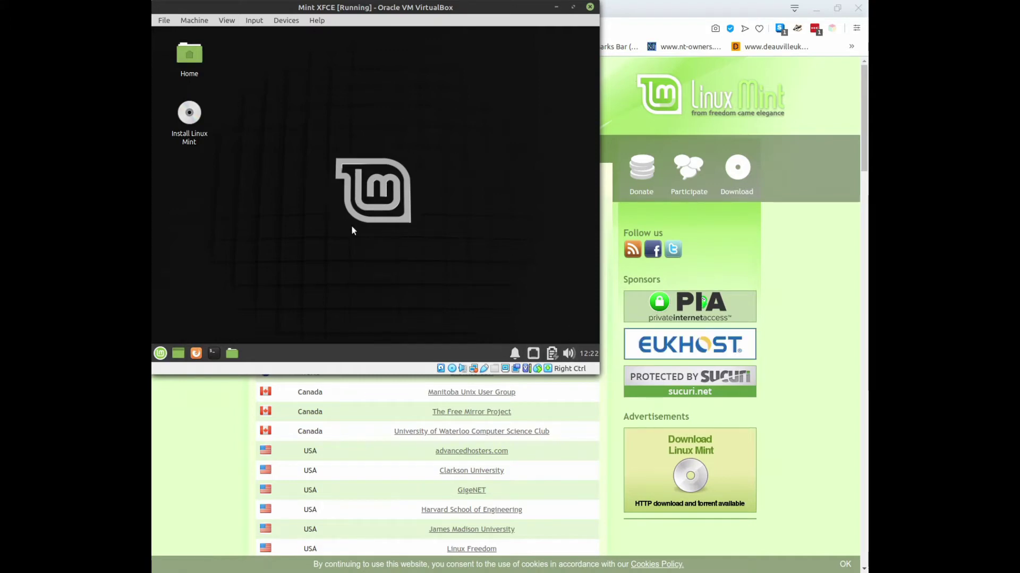
Change the guest's display resolution to 1280x960 in Settings > Display, then close the dialog.
left_click(162, 355)
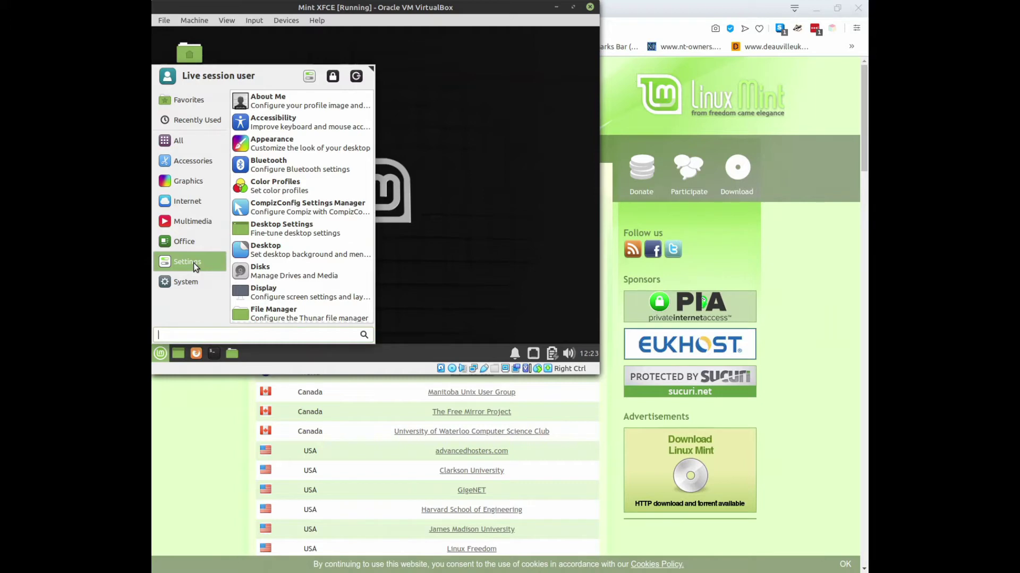
left_click(318, 295)
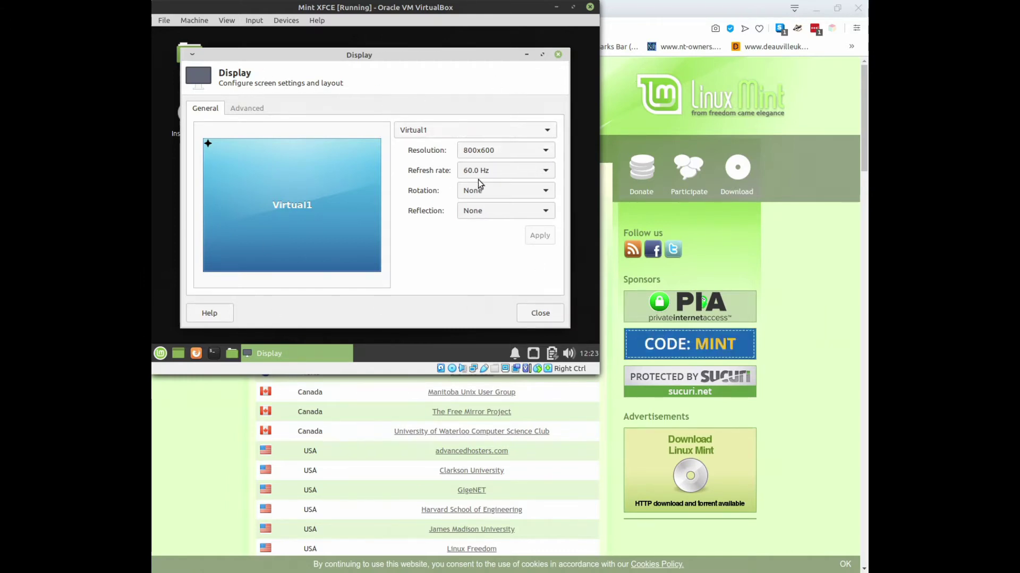
left_click(548, 150)
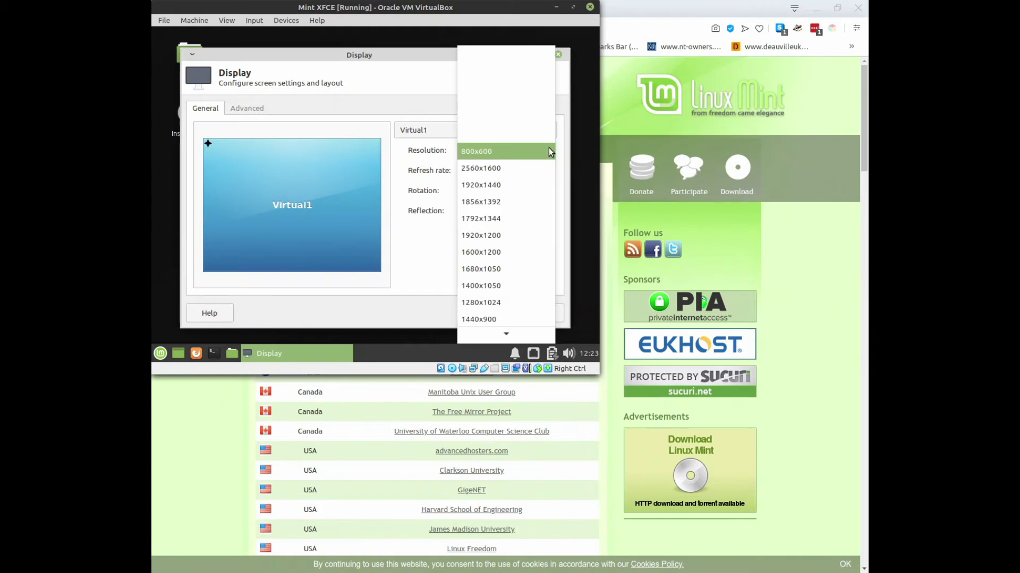
scroll(516, 231, "down", 3)
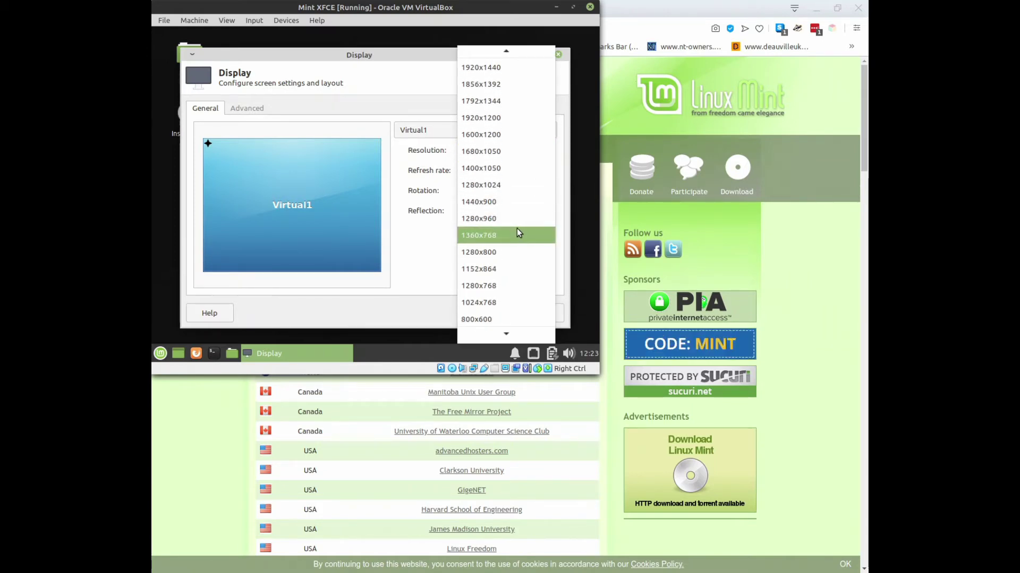
left_click(505, 216)
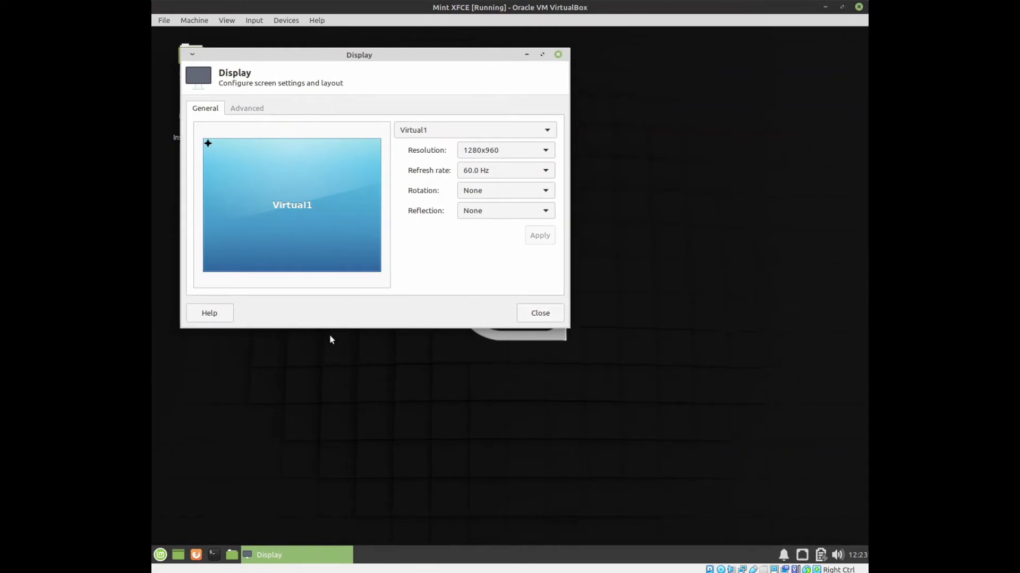
left_click(541, 316)
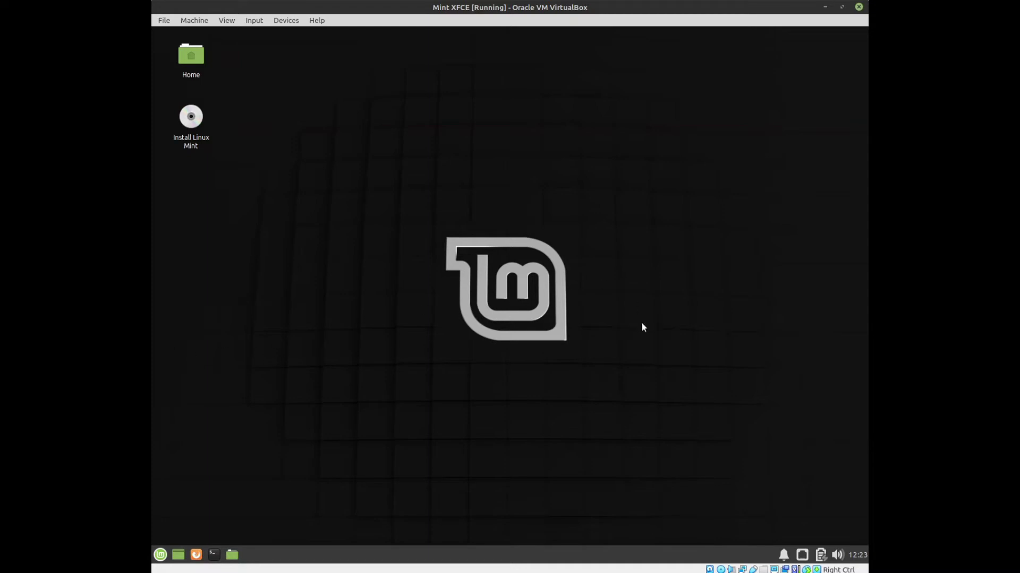
Browse the guest's Whisker menu, dismiss it, and launch Install Linux Mint from the desktop.
left_click(160, 555)
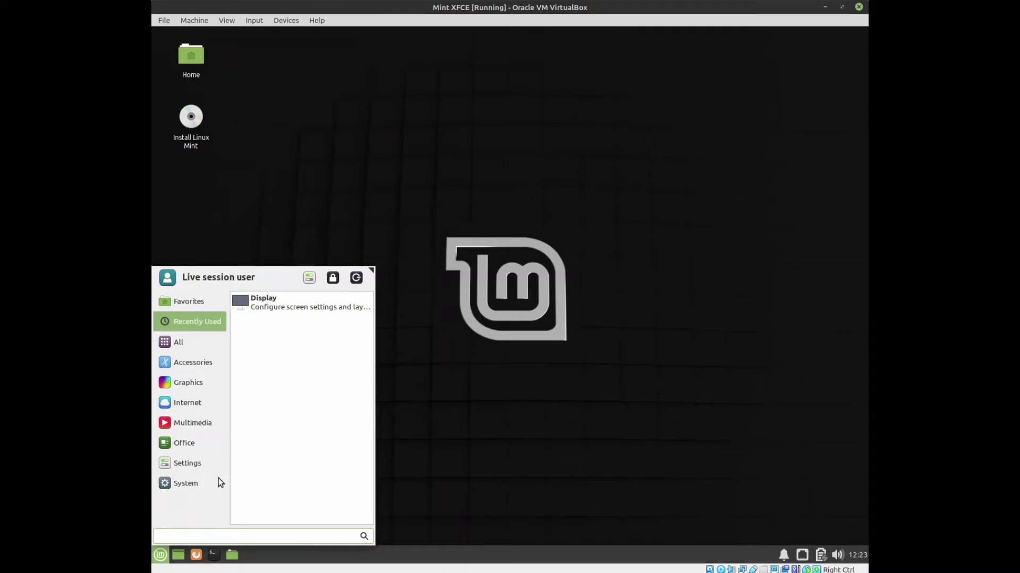
mouse_move(198, 486)
mouse_move(183, 341)
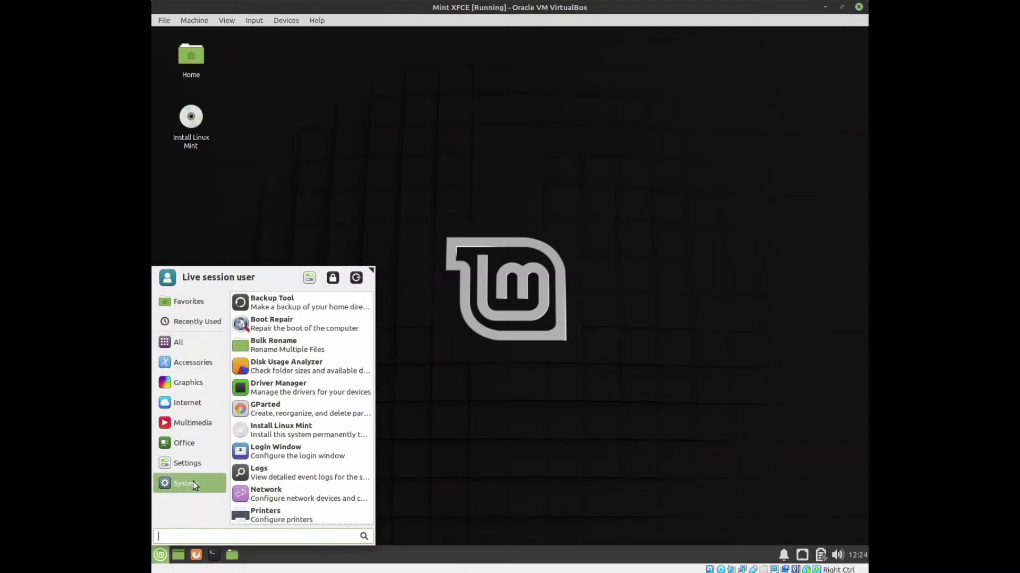
left_click(305, 217)
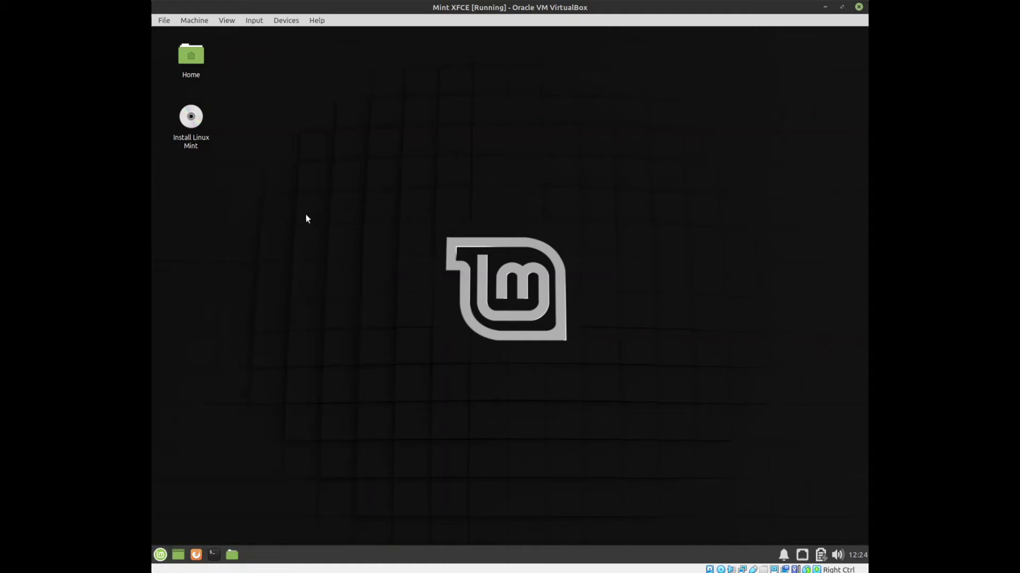
double_click(200, 126)
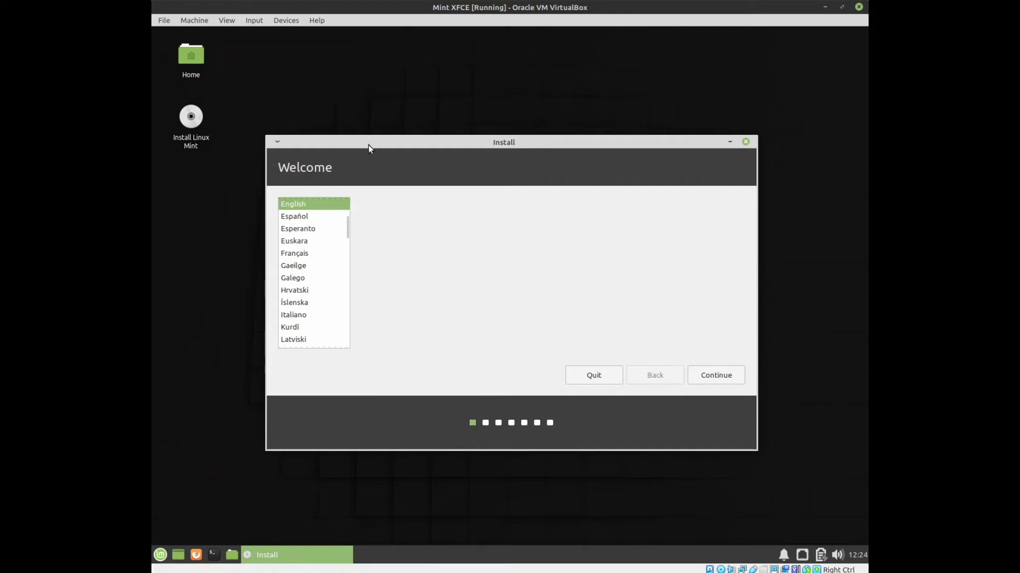
Keep English as the installer language and choose the English (UK) keyboard layout.
left_click(722, 375)
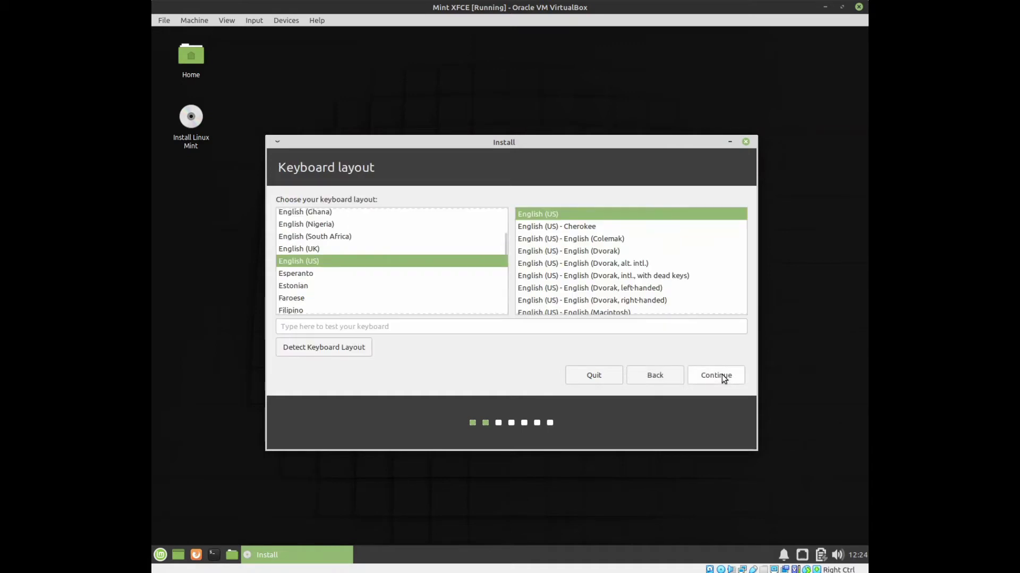
left_click(289, 249)
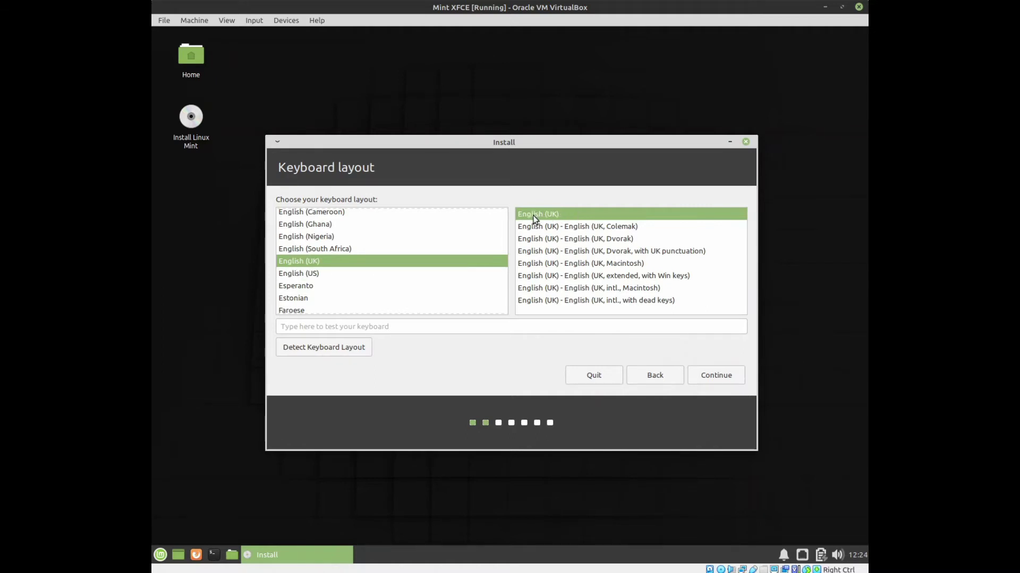
left_click(716, 375)
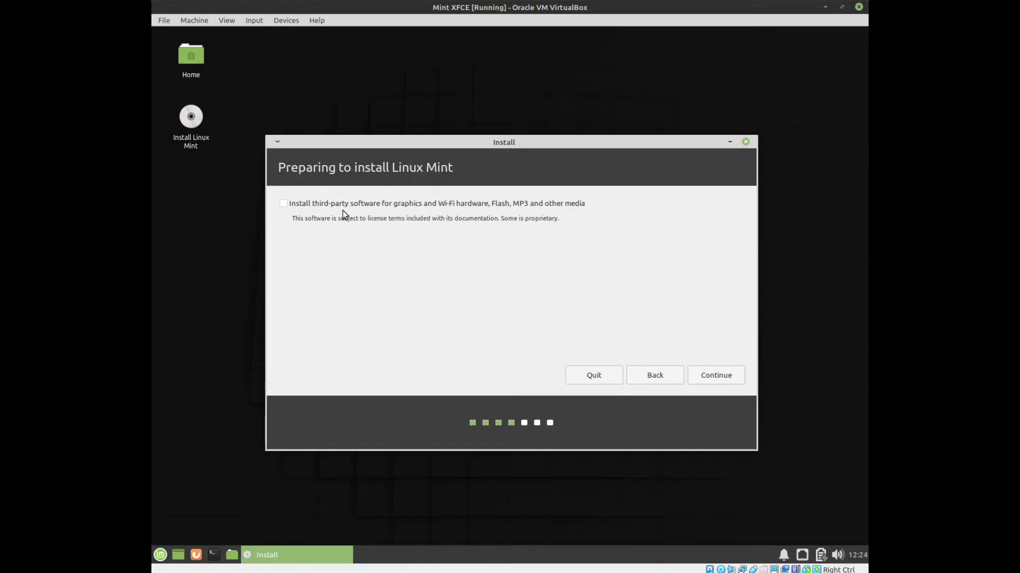
Enable installing third-party software for graphics, Wi-Fi and media formats, then continue.
left_click(283, 206)
left_click(723, 378)
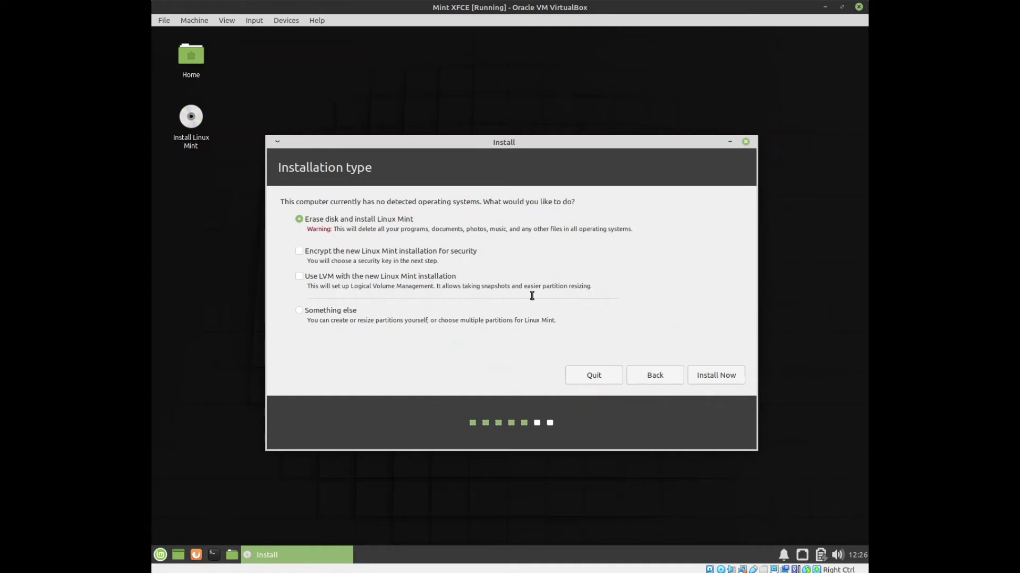
Erase the disk using LVM for the new installation and confirm writing the partition changes.
left_click(300, 278)
left_click(715, 377)
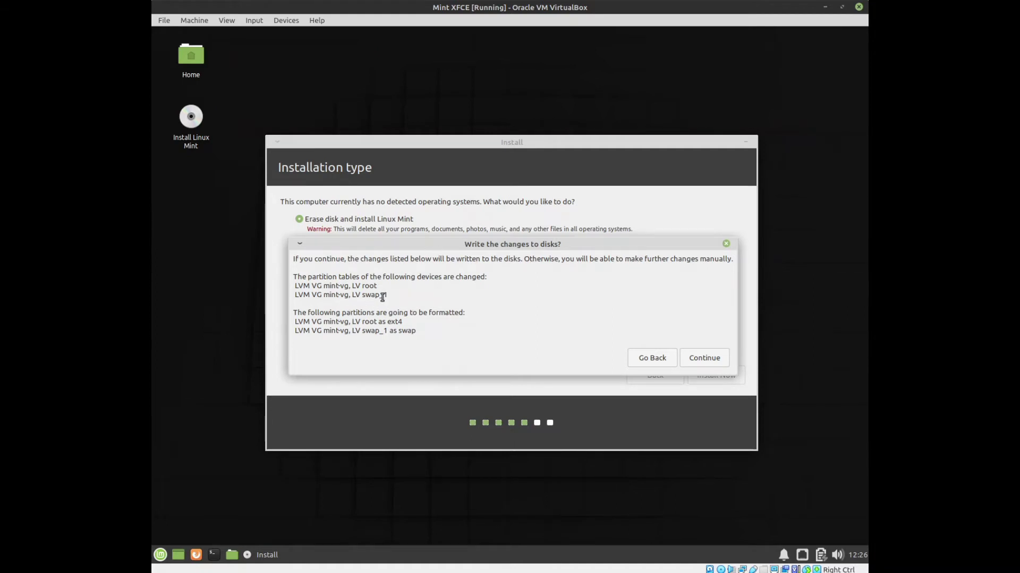
left_click(702, 359)
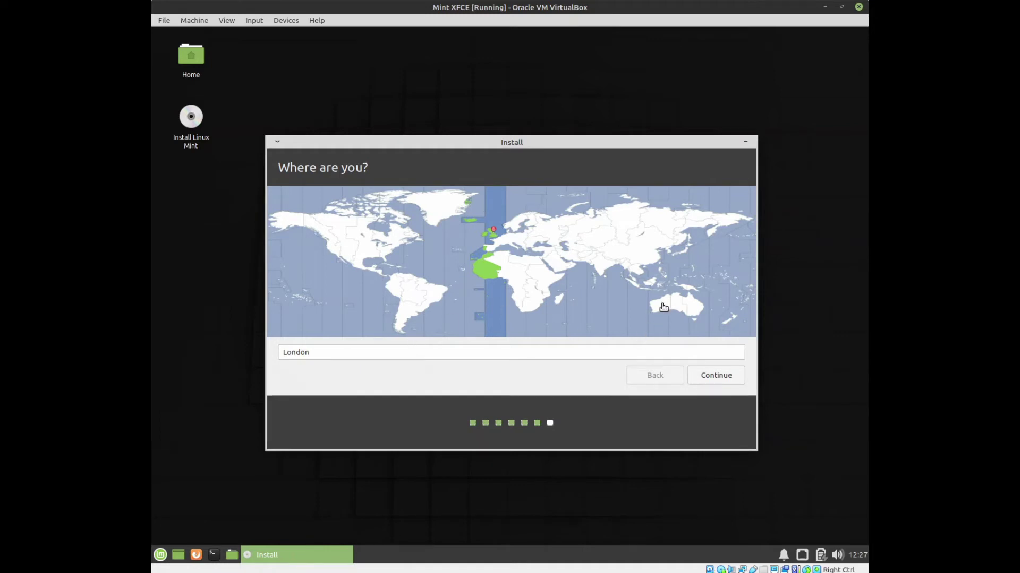
Accept London as the location and enter the user's full name.
double_click(319, 352)
left_click(716, 375)
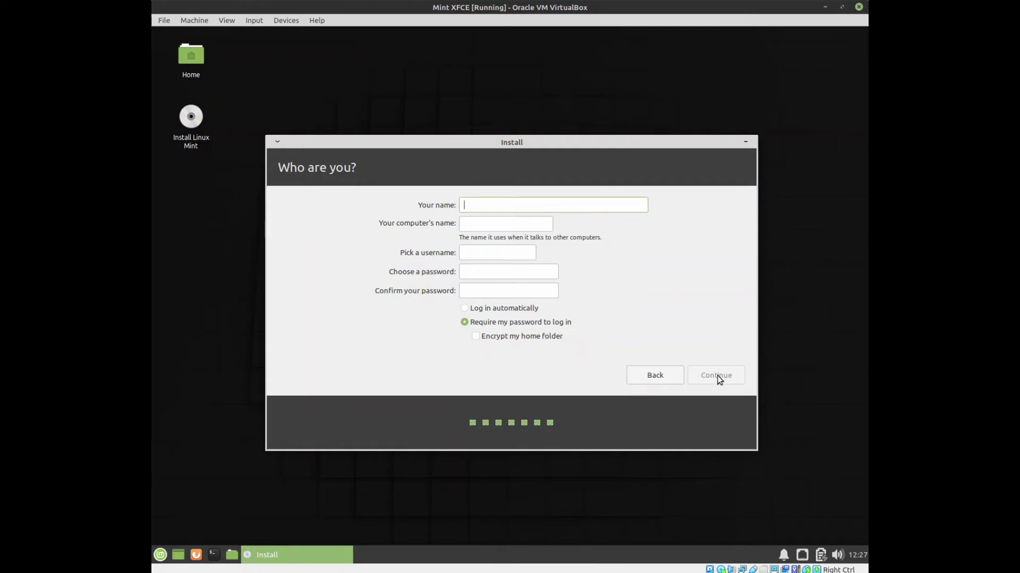
type("joh====")
key("BackSpace")
key("BackSpace")
key("BackSpace")
key("BackSpace")
key("BackSpace")
key("BackSpace")
key("BackSpace")
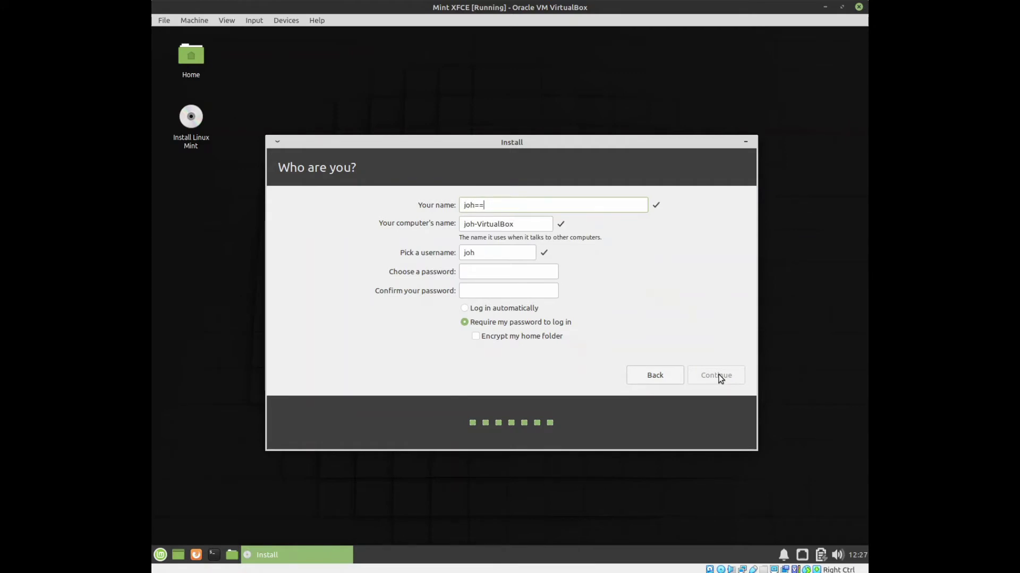
type("John Lavelle")
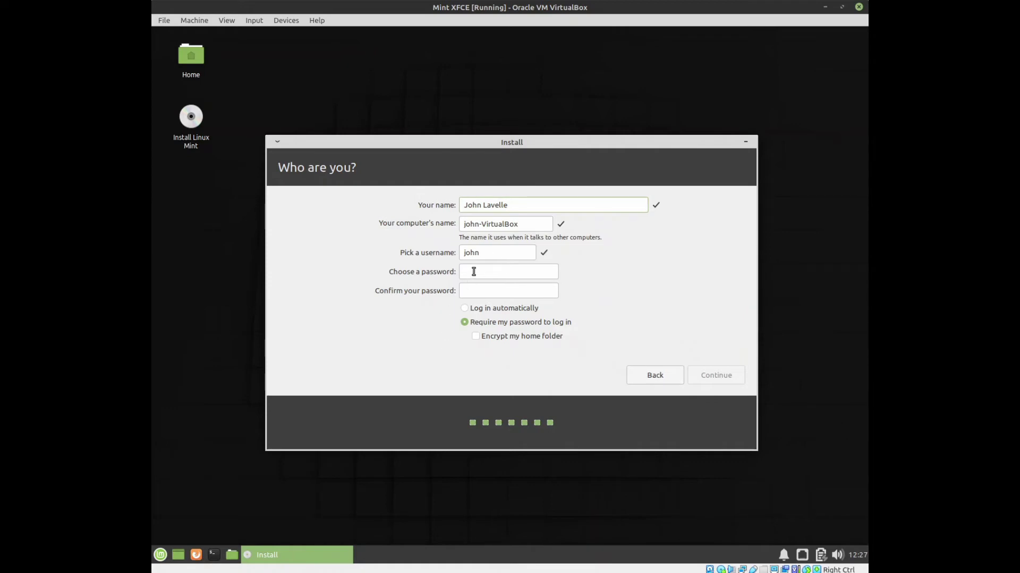
Change the computer name so it ends in '-Mint-Xfce'.
left_click_drag(481, 224, 548, 221)
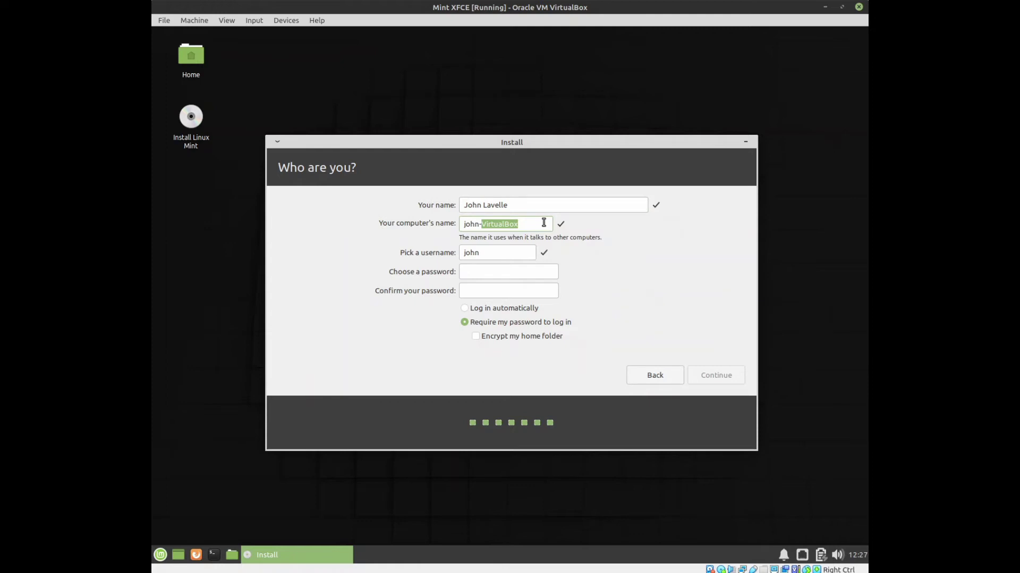
type("MintXfce")
left_click(498, 224)
type("-")
Enter the account password and retype it in the Confirm field.
left_click(478, 268)
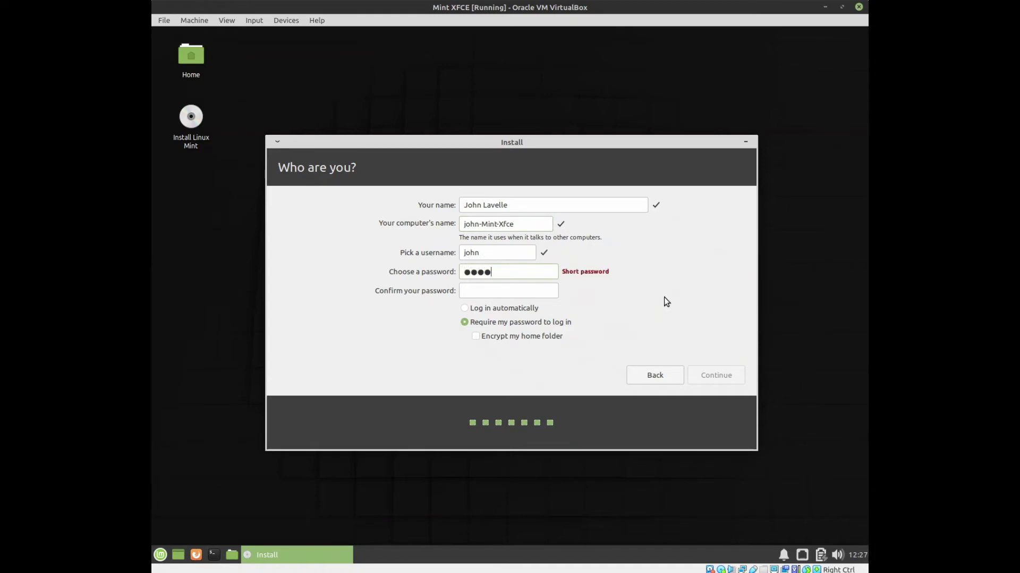
left_click(478, 291)
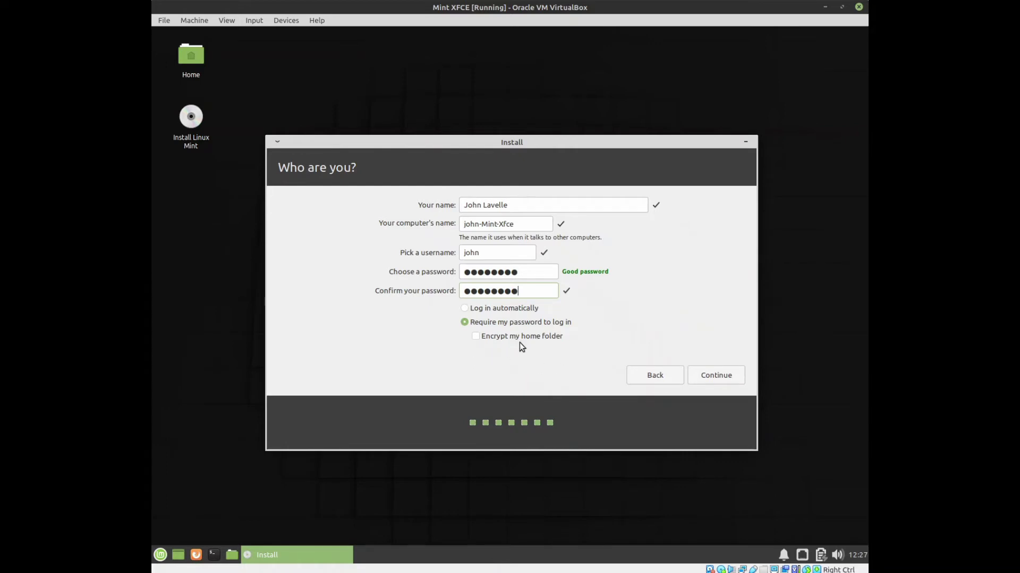
Begin the installation with these account details and restart the VM once it completes.
left_click(710, 378)
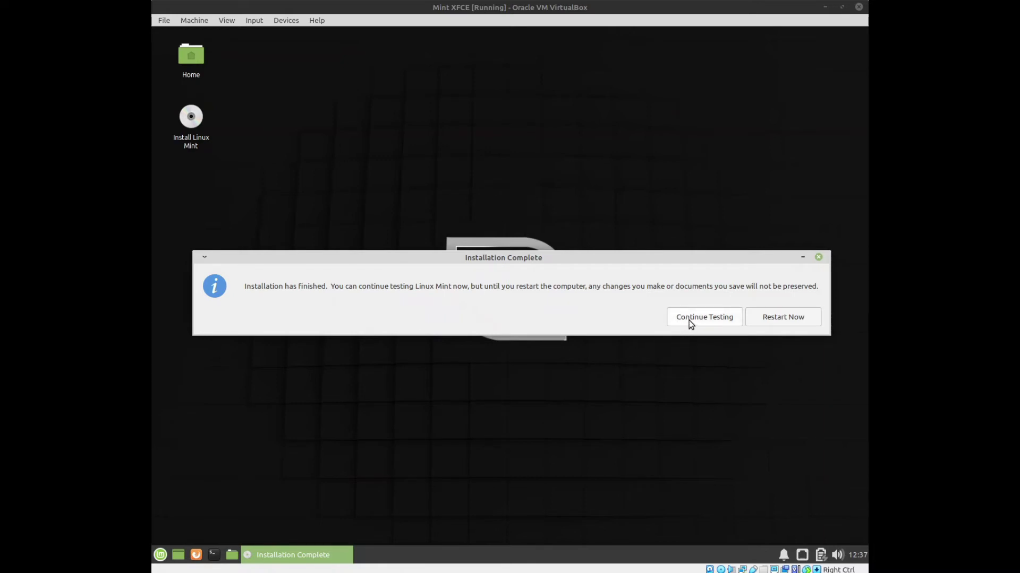
left_click(782, 320)
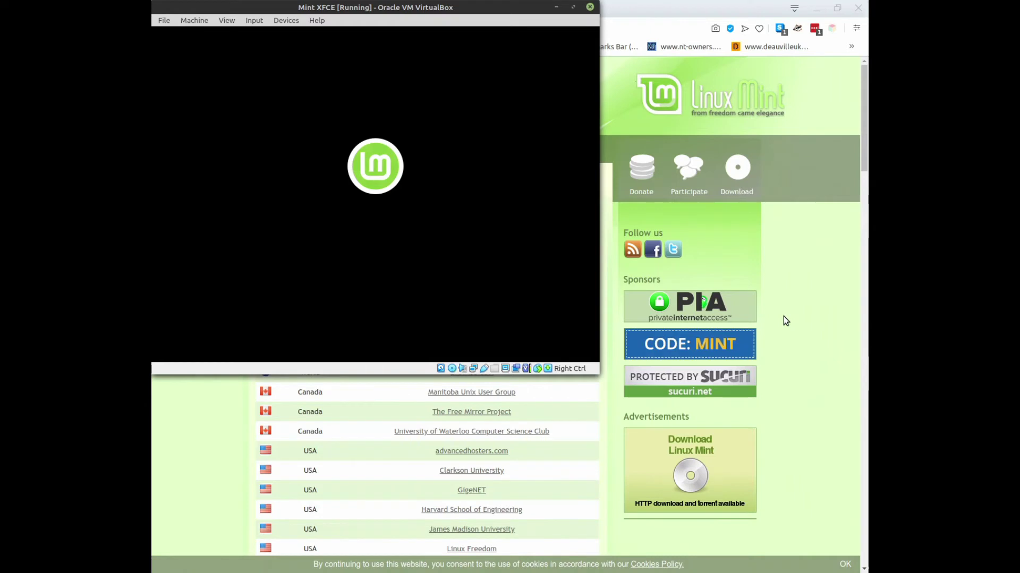
Confirm the installation medium is removed, dismiss the cookie notice, and type the login password.
key("Return")
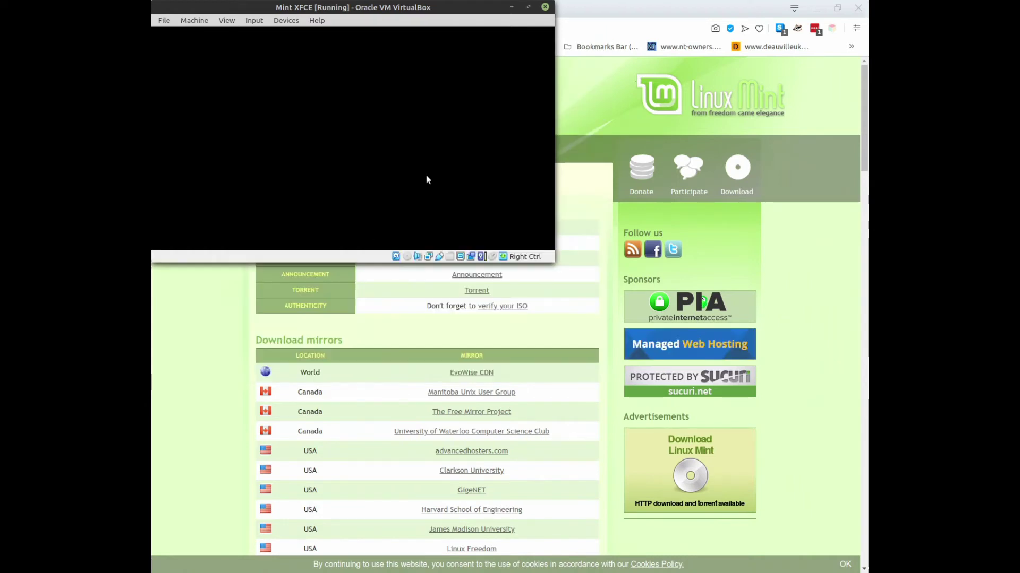
left_click(844, 564)
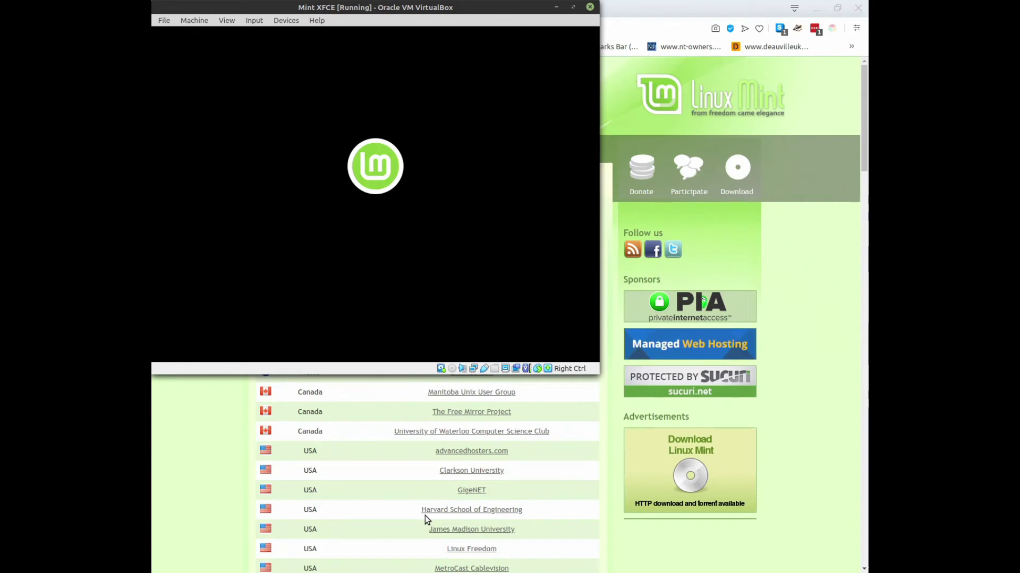
type("••••••••")
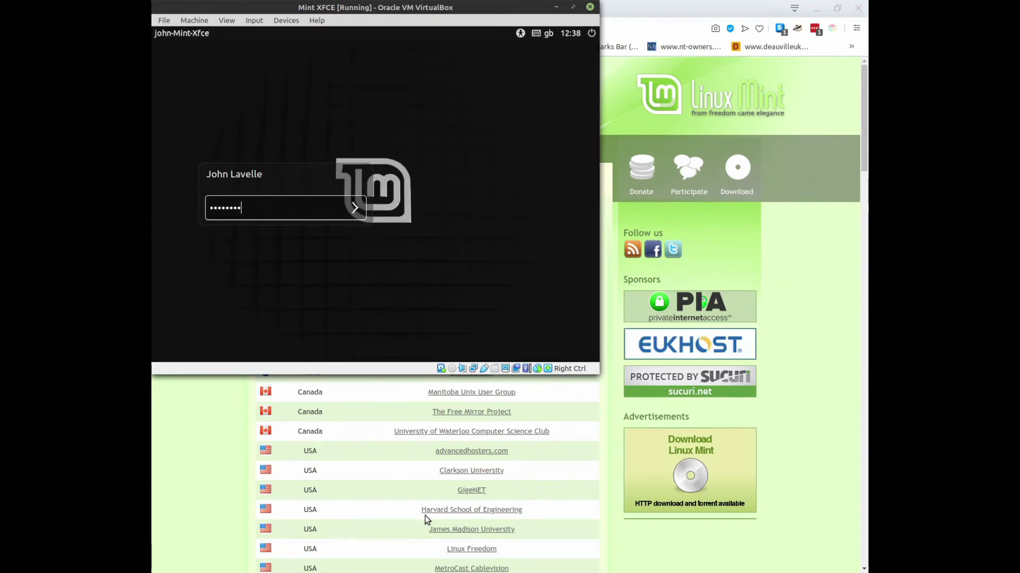
Submit the entered password to log in to the installed Linux Mint desktop.
key("Return")
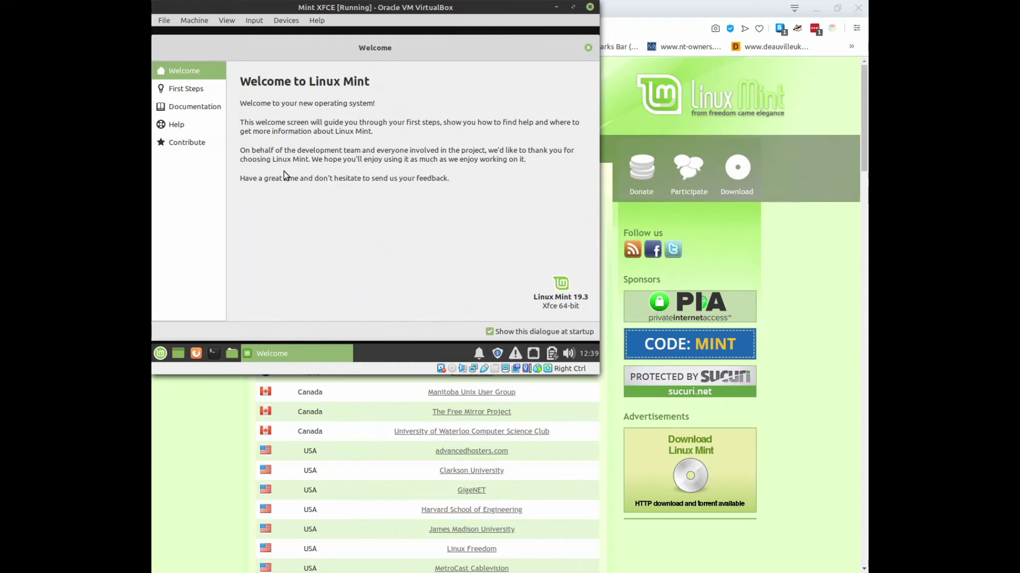
View the First Steps page on the Welcome screen, then close the Welcome screen.
left_click(187, 88)
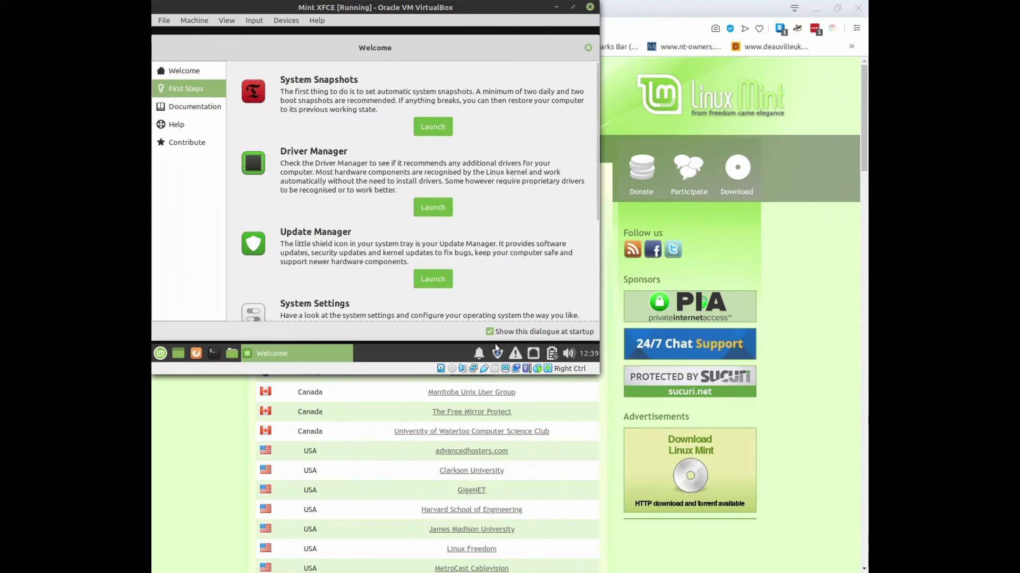
left_click(590, 49)
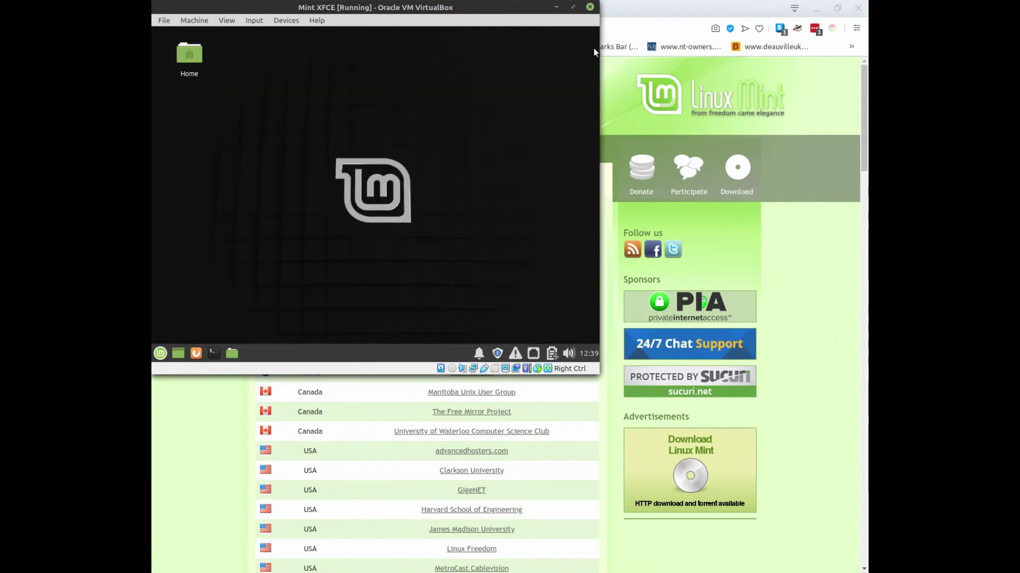
Change the guest's display resolution to 1280x960 in Settings > Display and apply it.
left_click(161, 352)
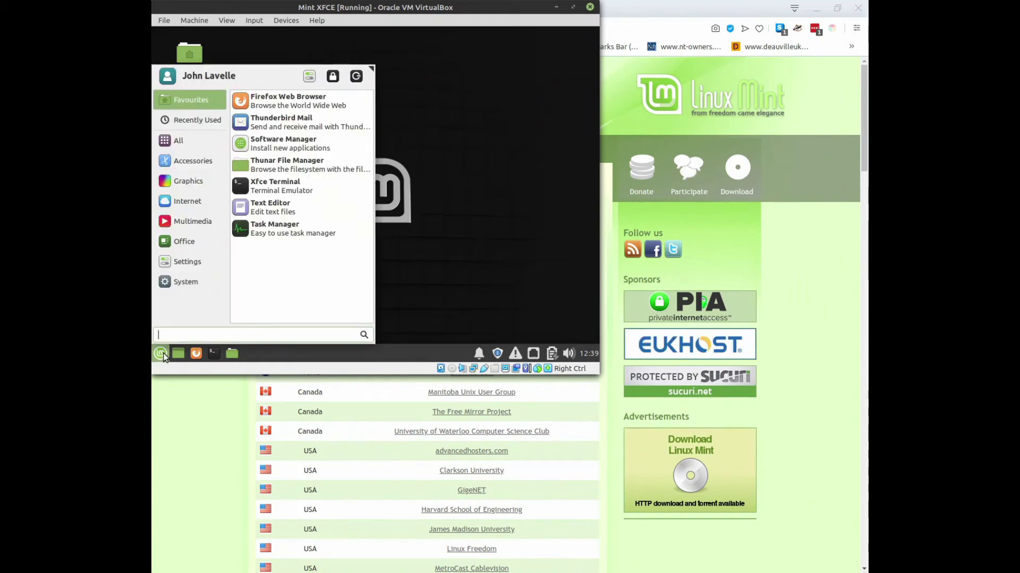
left_click(186, 260)
left_click(285, 297)
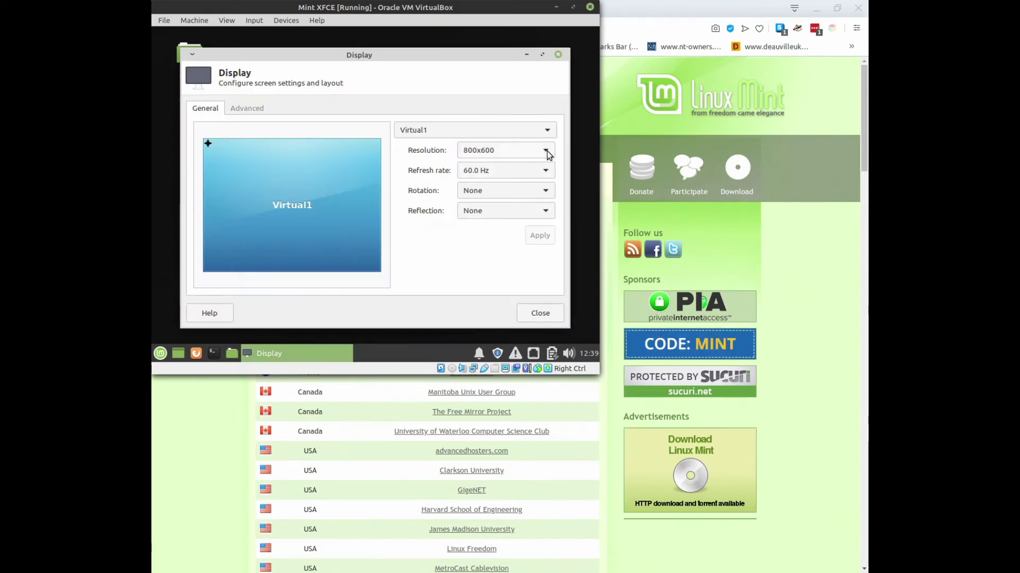
left_click(547, 151)
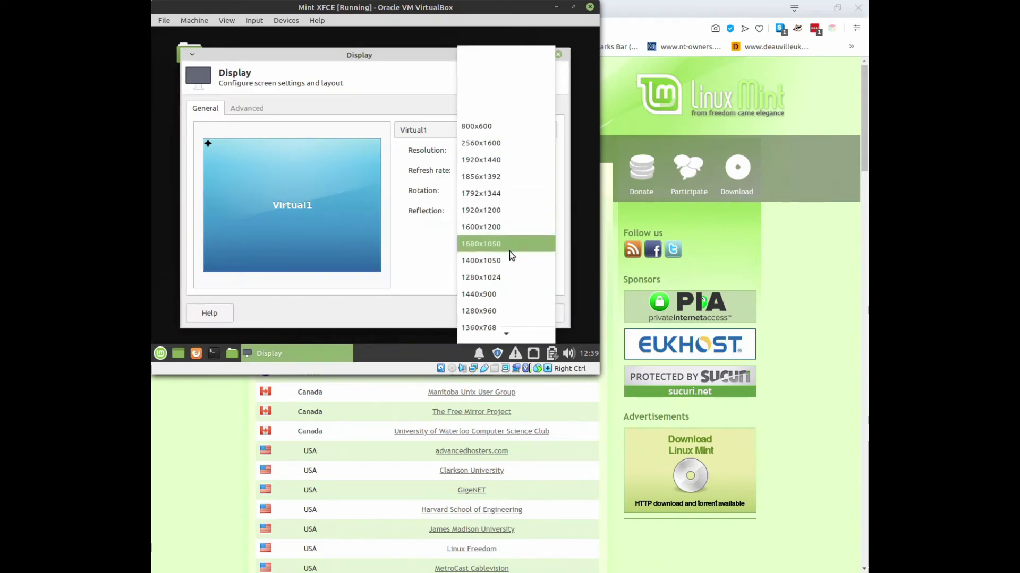
left_click(499, 309)
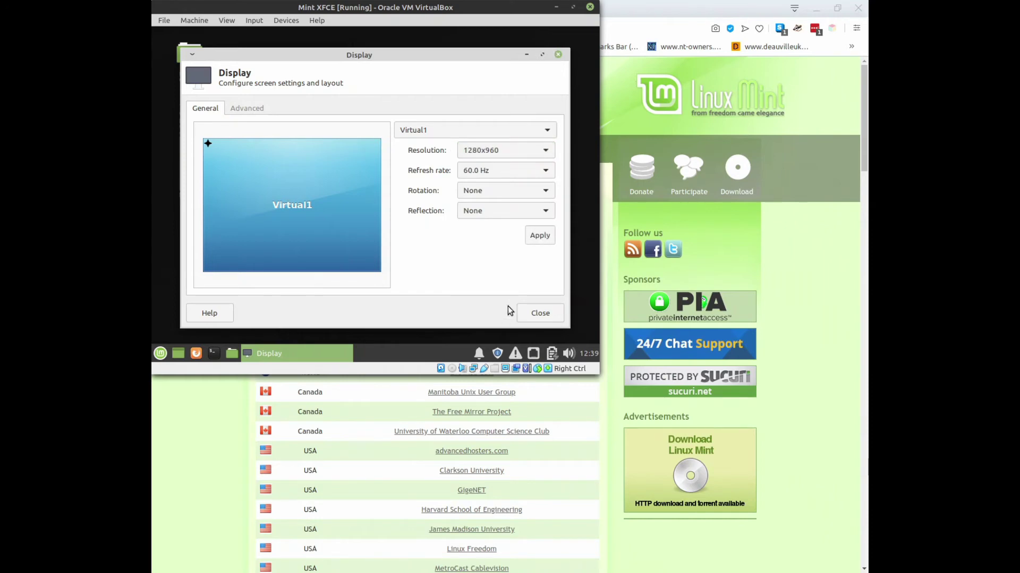
left_click(538, 238)
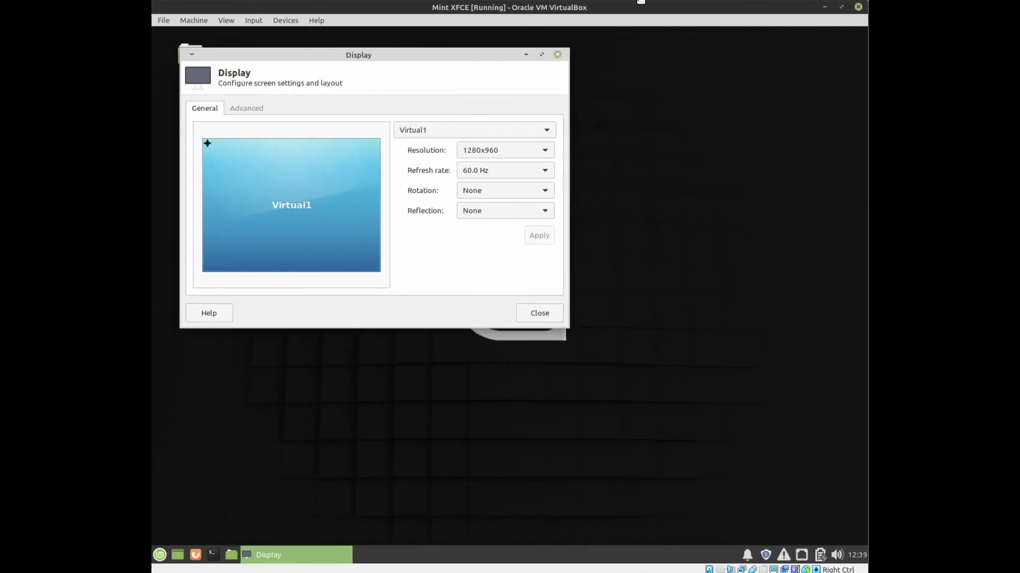
left_click(540, 314)
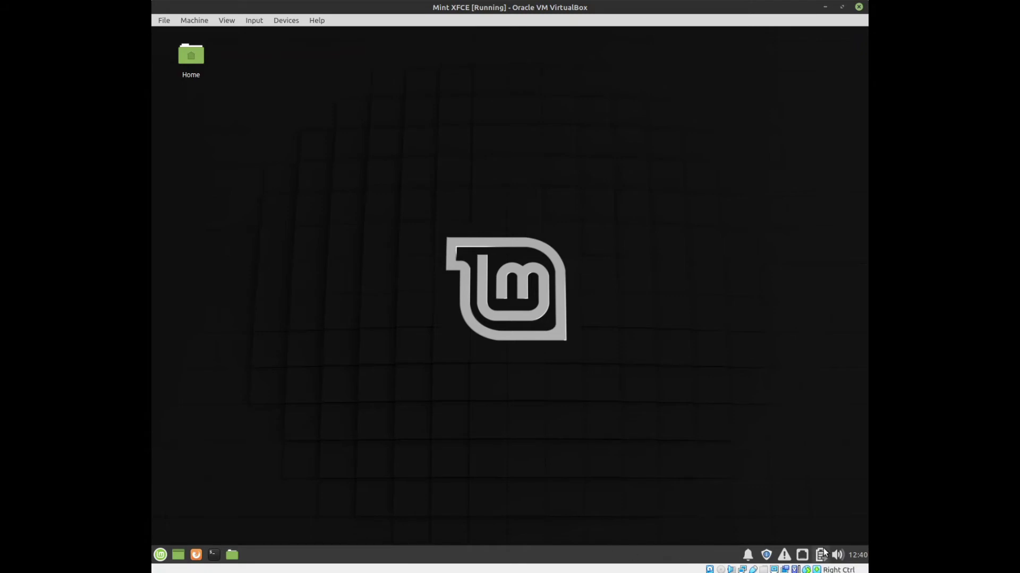
mouse_move(784, 564)
left_click(231, 555)
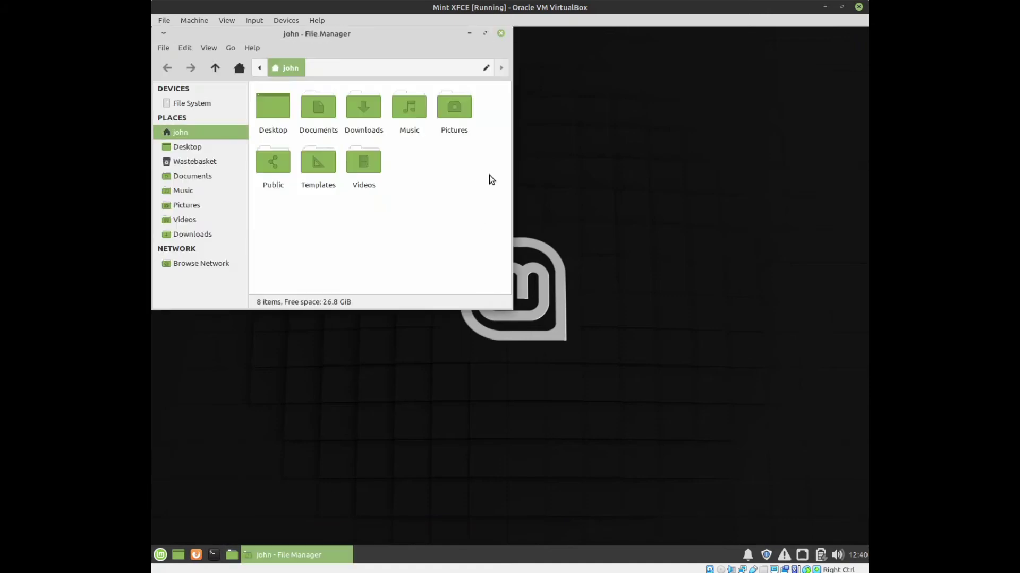
left_click(321, 22)
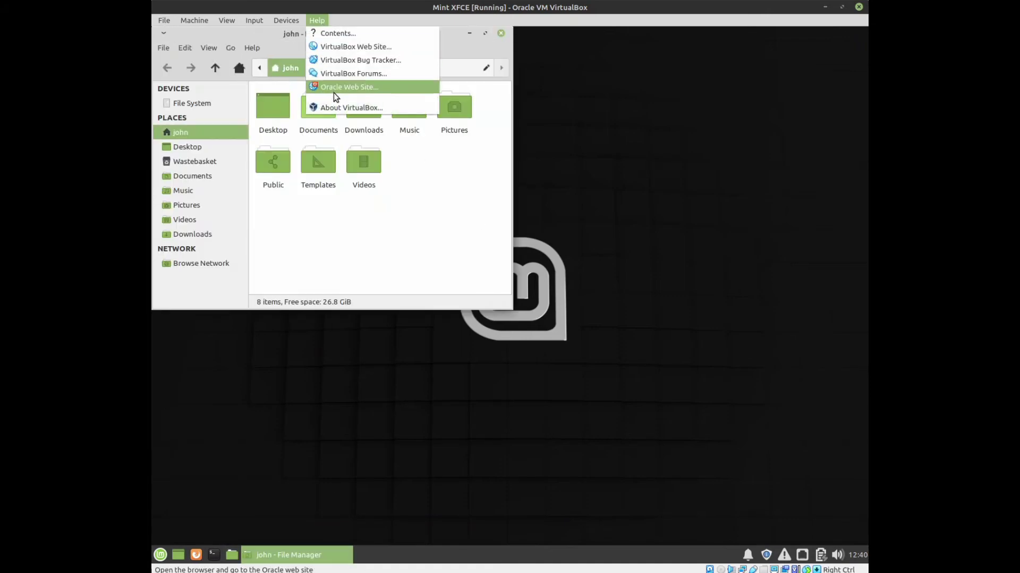
left_click(338, 108)
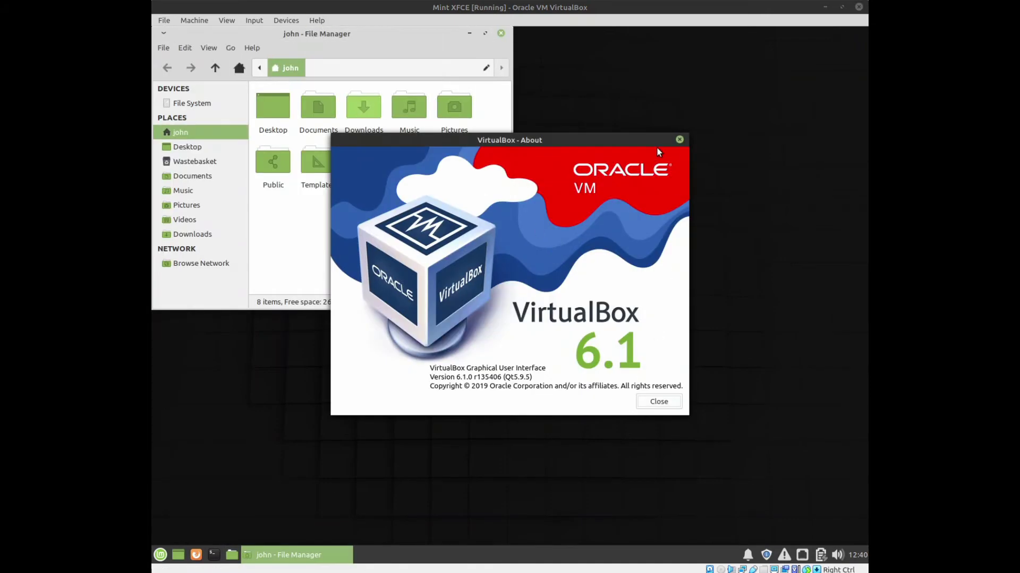
left_click(679, 140)
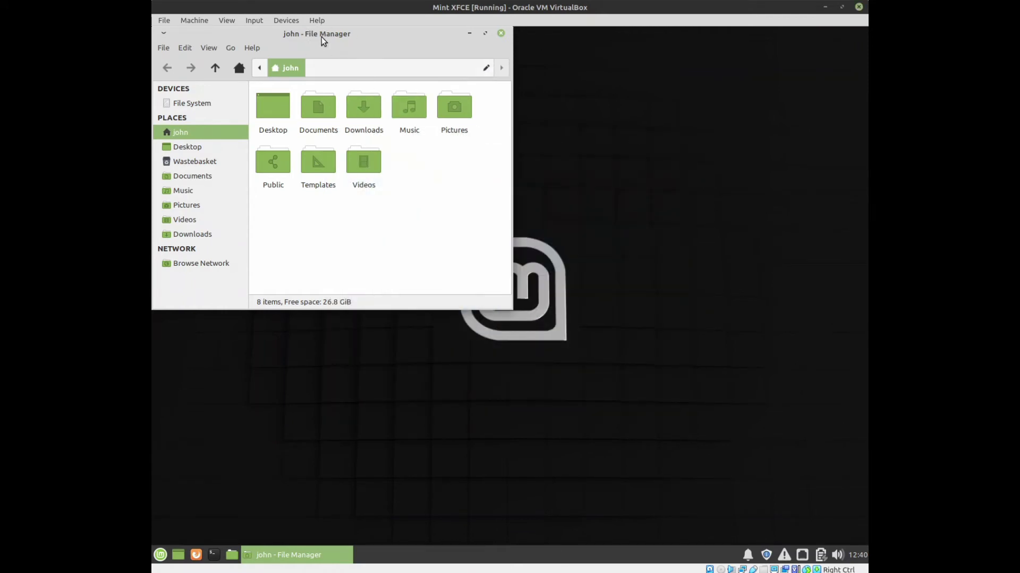
left_click(248, 48)
left_click(273, 79)
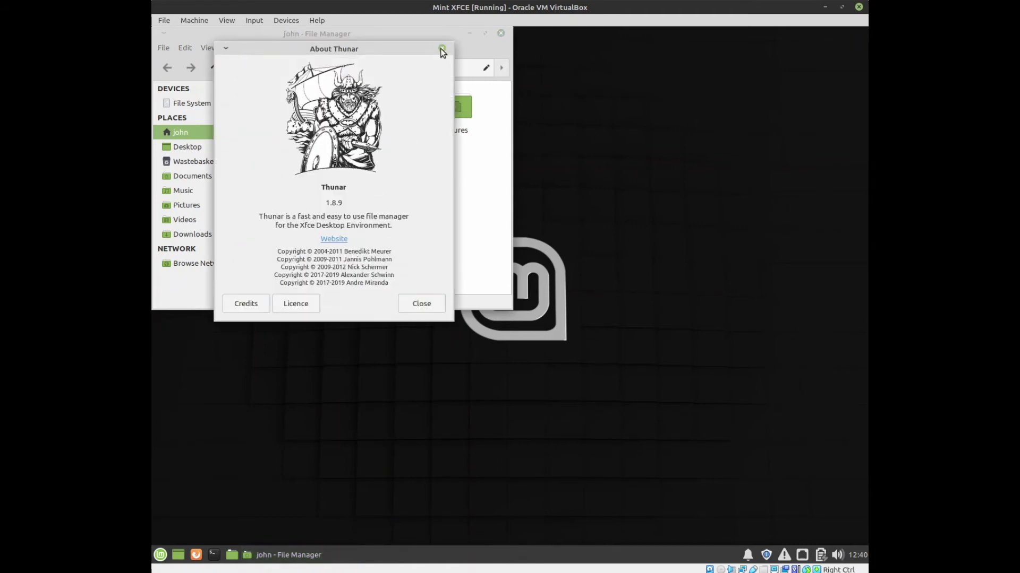
left_click(442, 48)
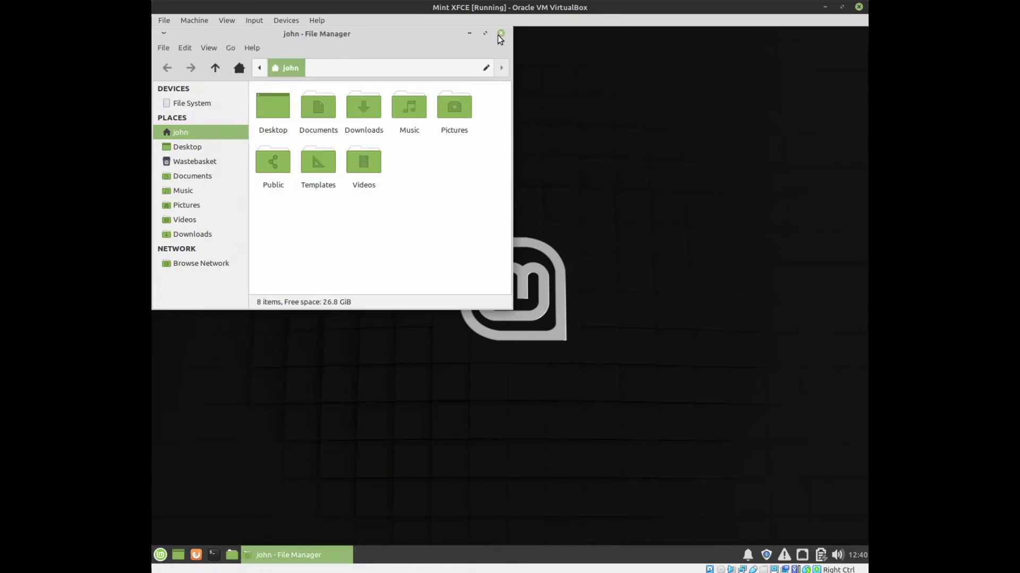
left_click(500, 34)
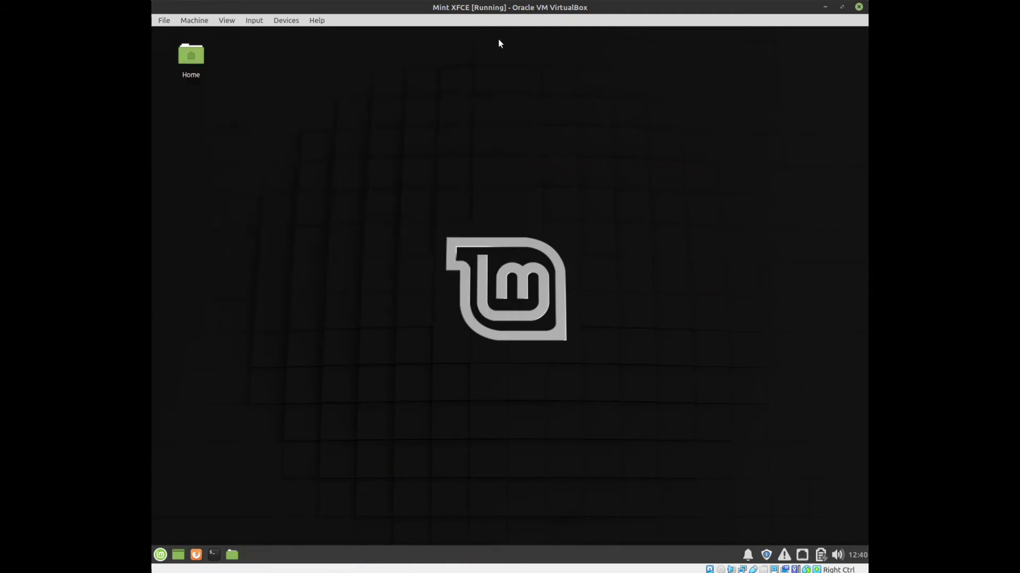
Open a terminal and give it a solid colour background in its appearance preferences.
left_click(214, 555)
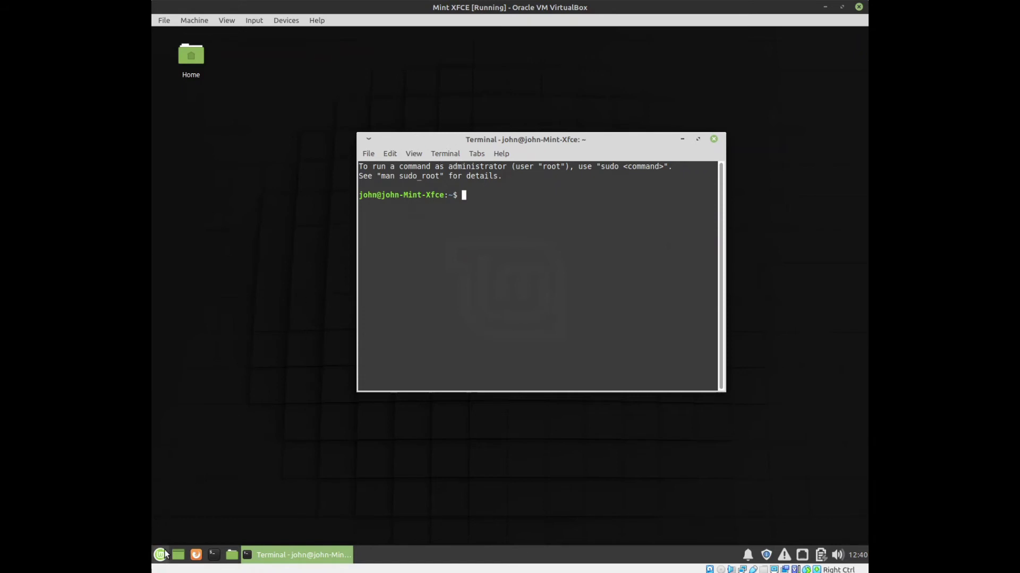
left_click(394, 154)
left_click(412, 265)
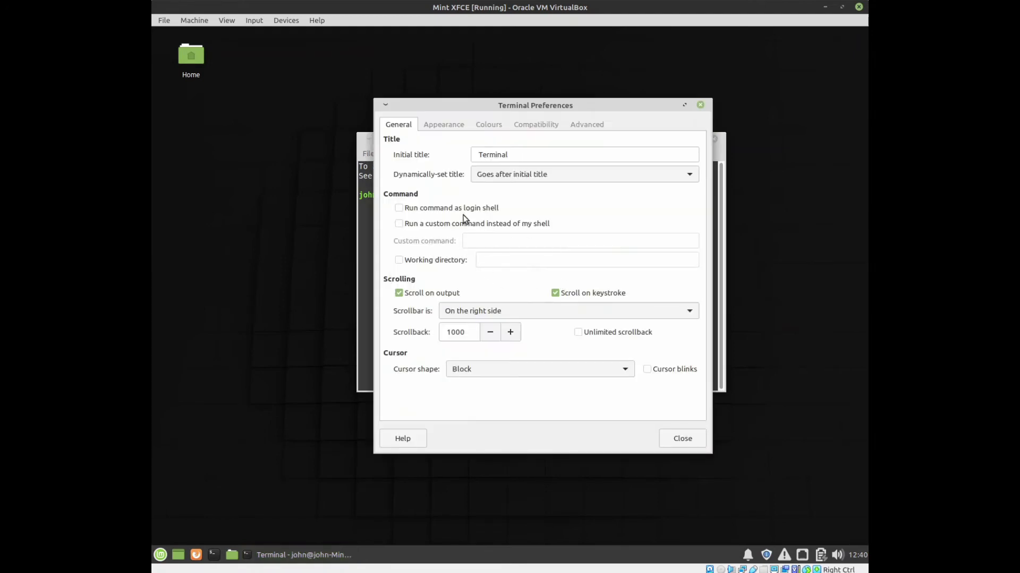
left_click(460, 127)
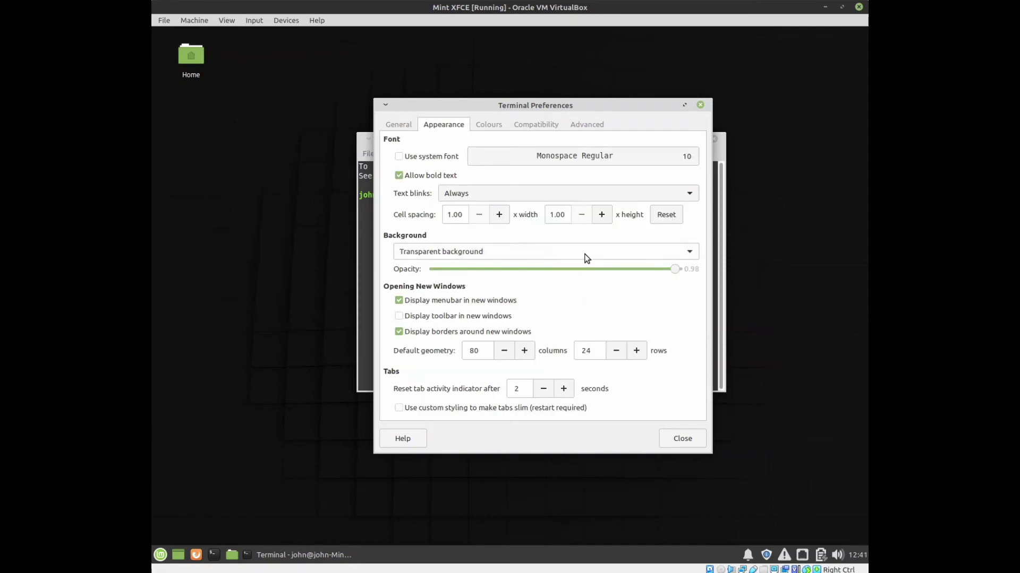
left_click(651, 251)
left_click(484, 251)
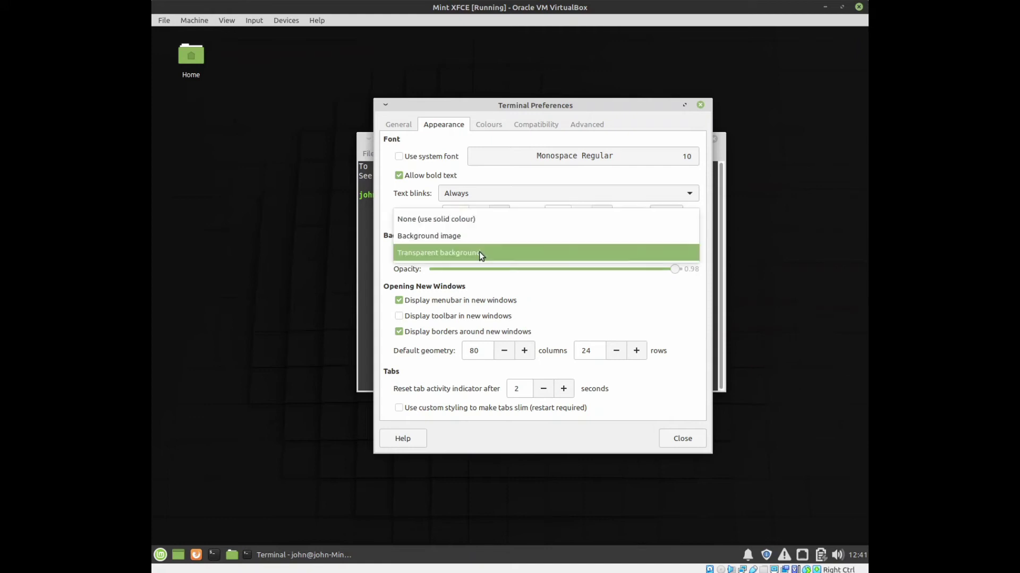
left_click(432, 218)
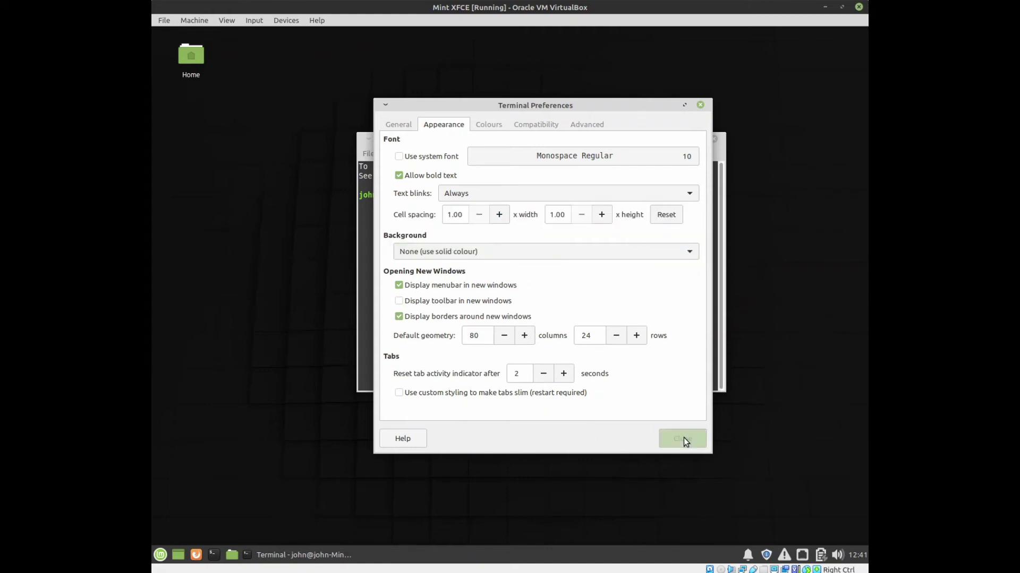
left_click(683, 438)
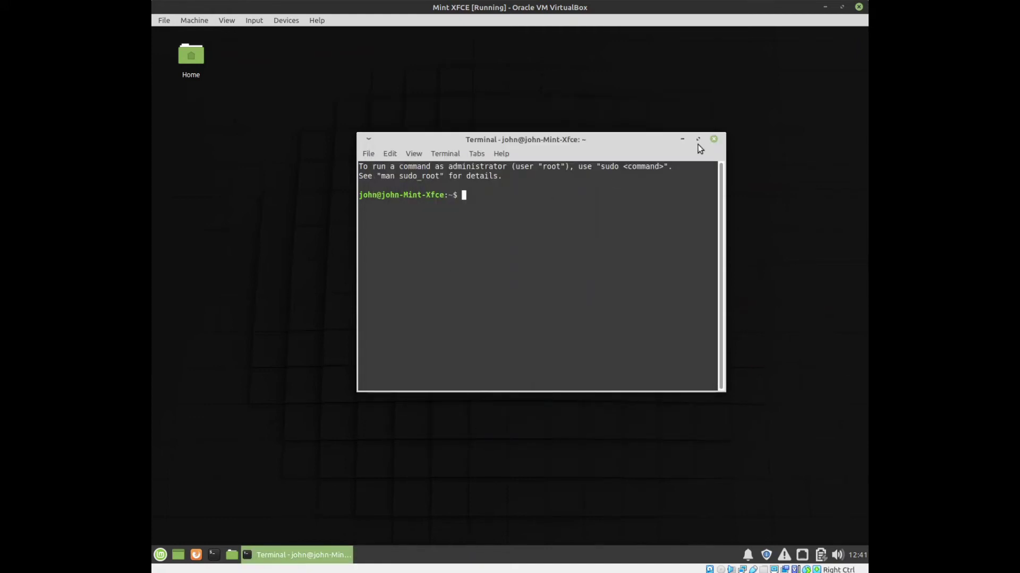
List the home folder with ls, then run exit to close the terminal.
type("ls")
key("Return")
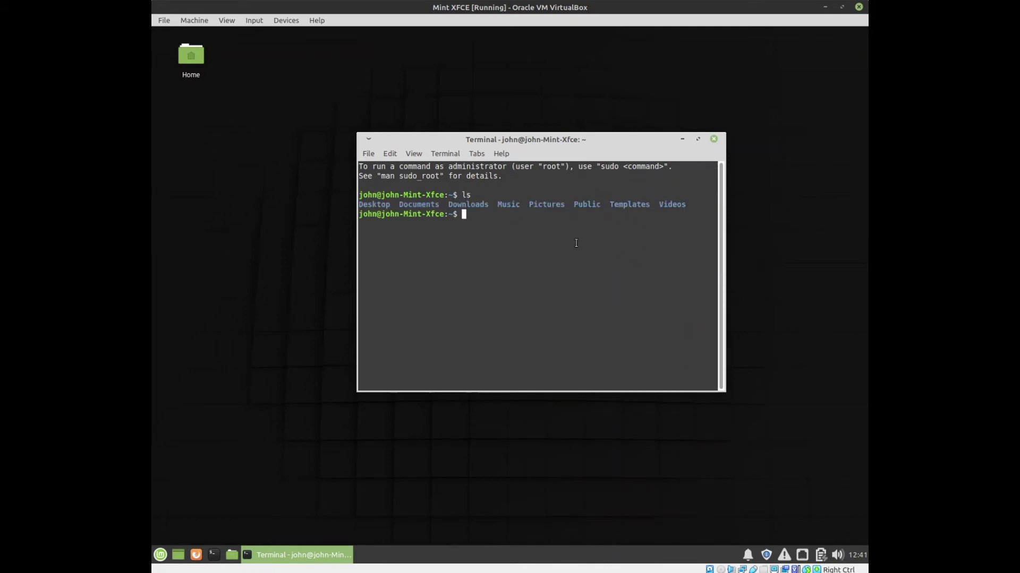
type("exit")
key("Return")
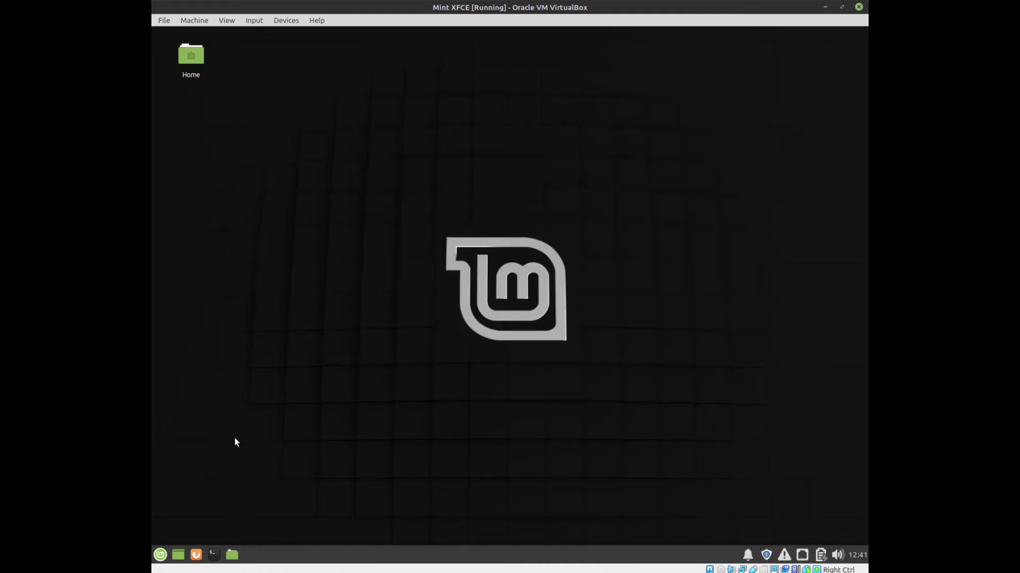
Browse the System and Accessories app lists, ending on Graphics with Drawing, Pix and Simple Scan.
left_click(164, 555)
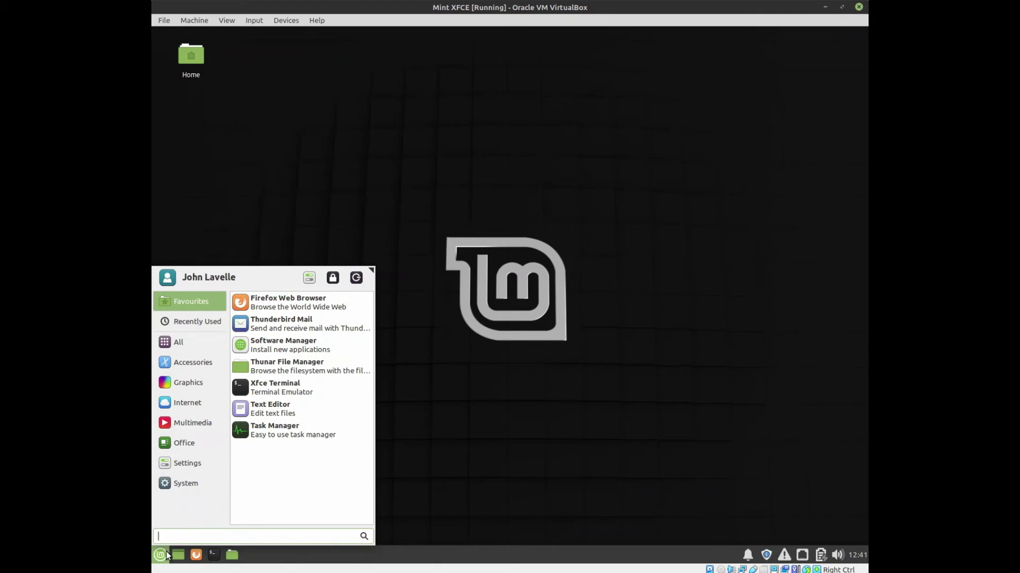
left_click(180, 484)
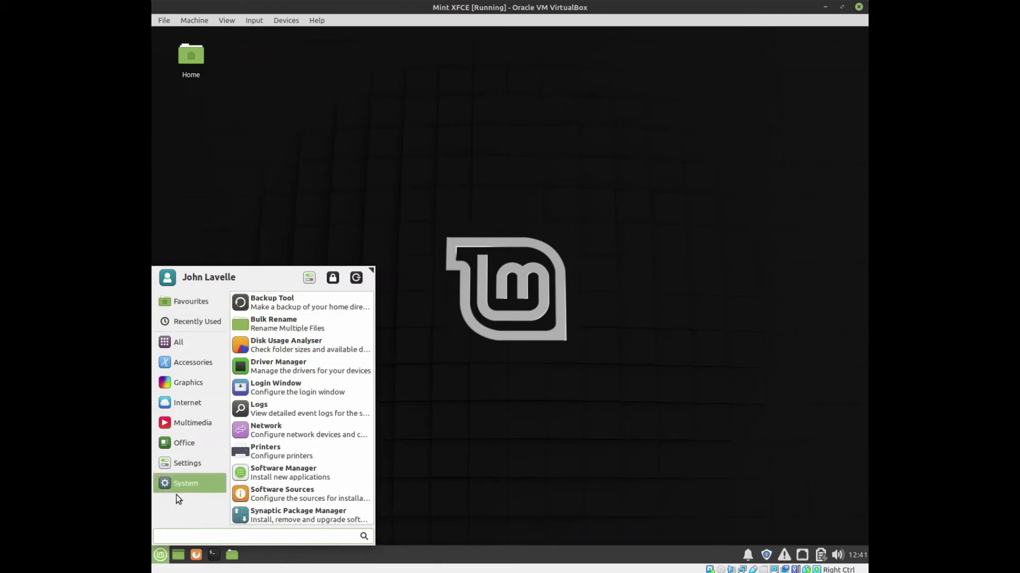
left_click(188, 362)
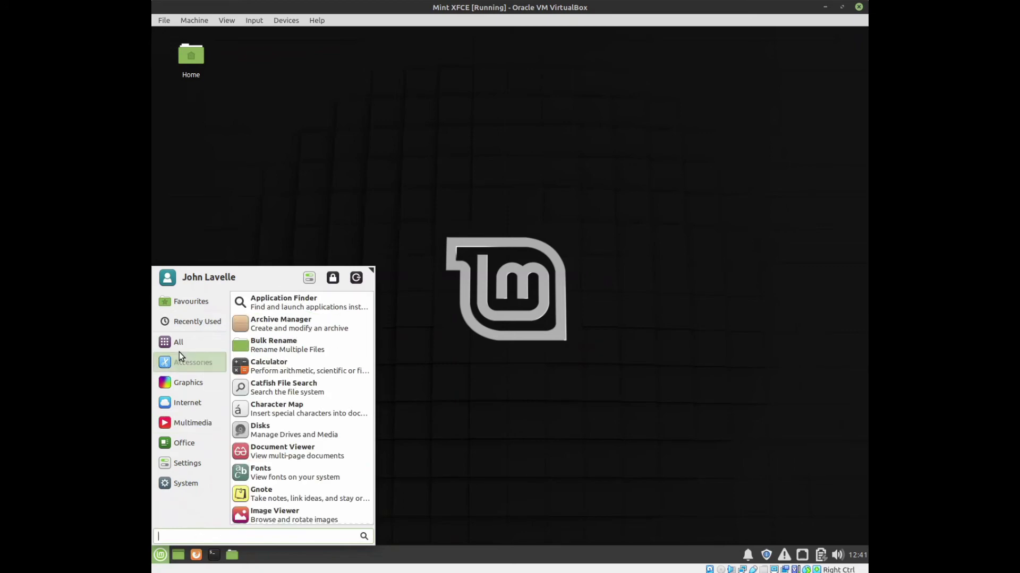
mouse_move(180, 340)
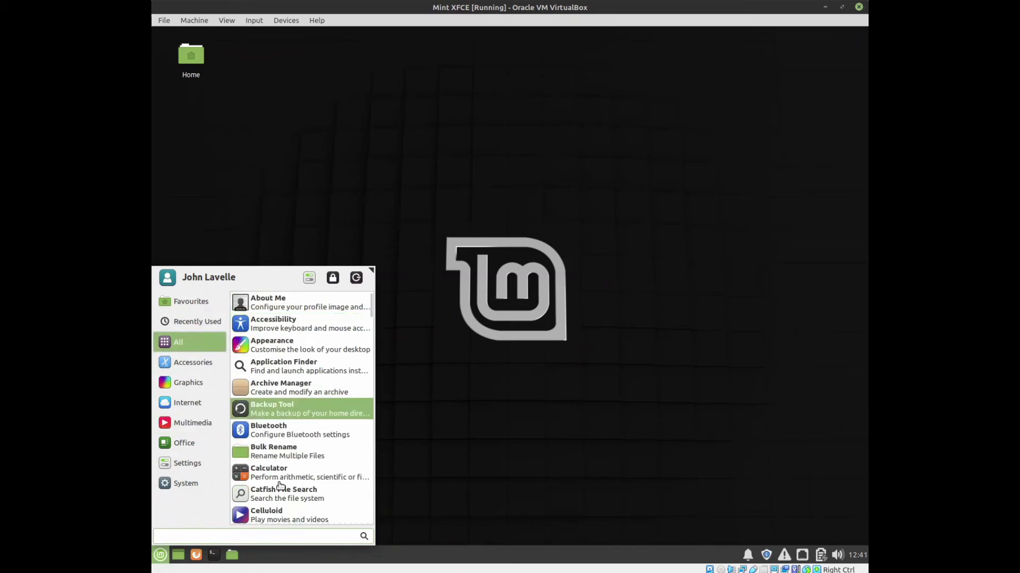
scroll(322, 472, "down", 1)
mouse_move(182, 364)
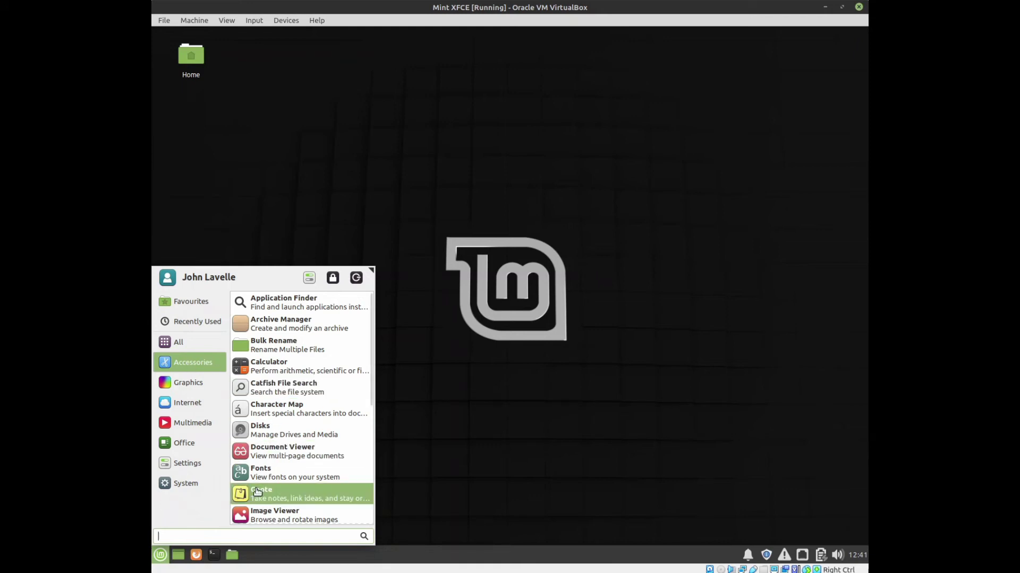
left_click(197, 382)
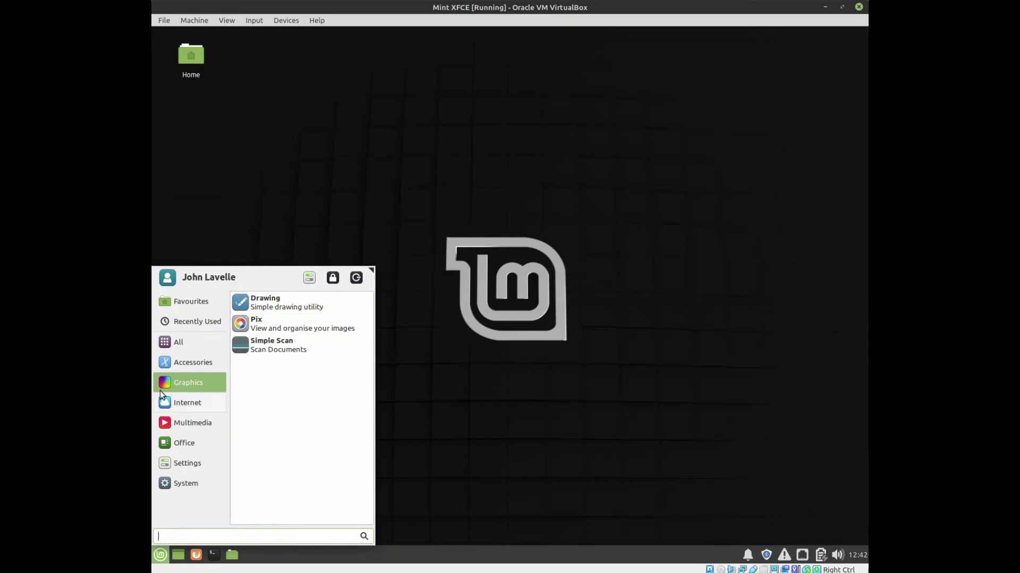
Look through the Multimedia and System app lists, then scroll the Settings app list.
mouse_move(180, 402)
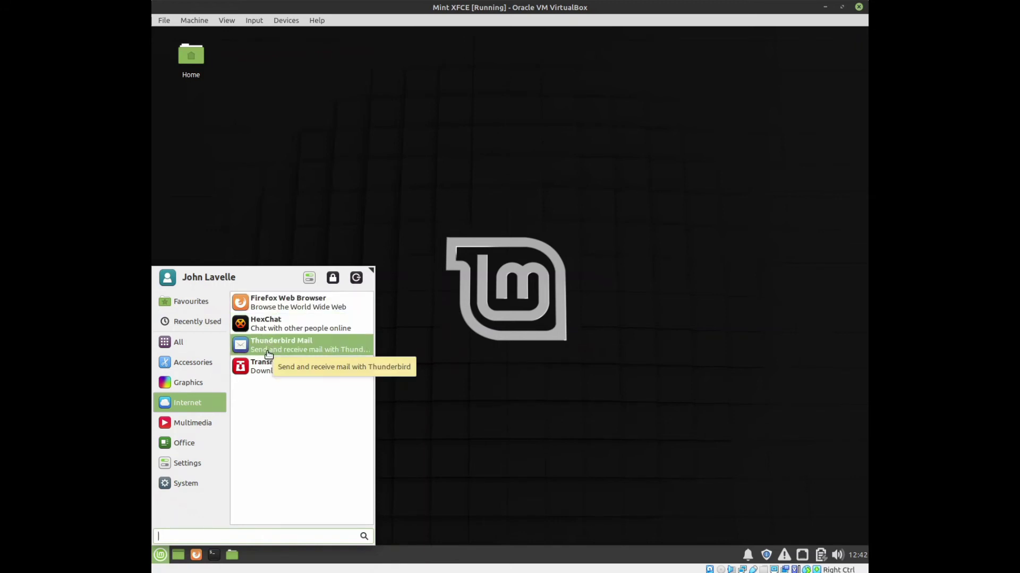
left_click(185, 423)
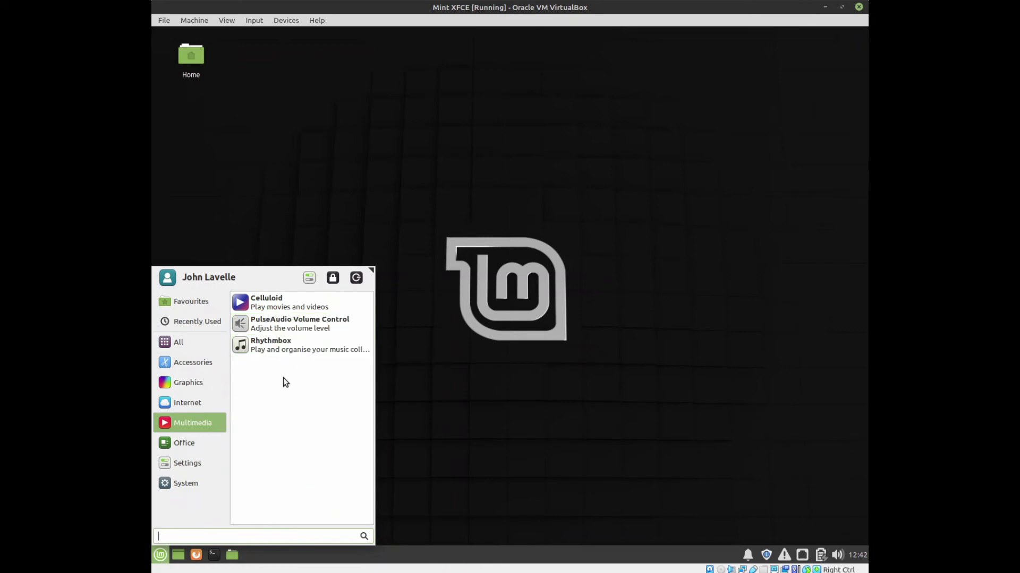
mouse_move(176, 448)
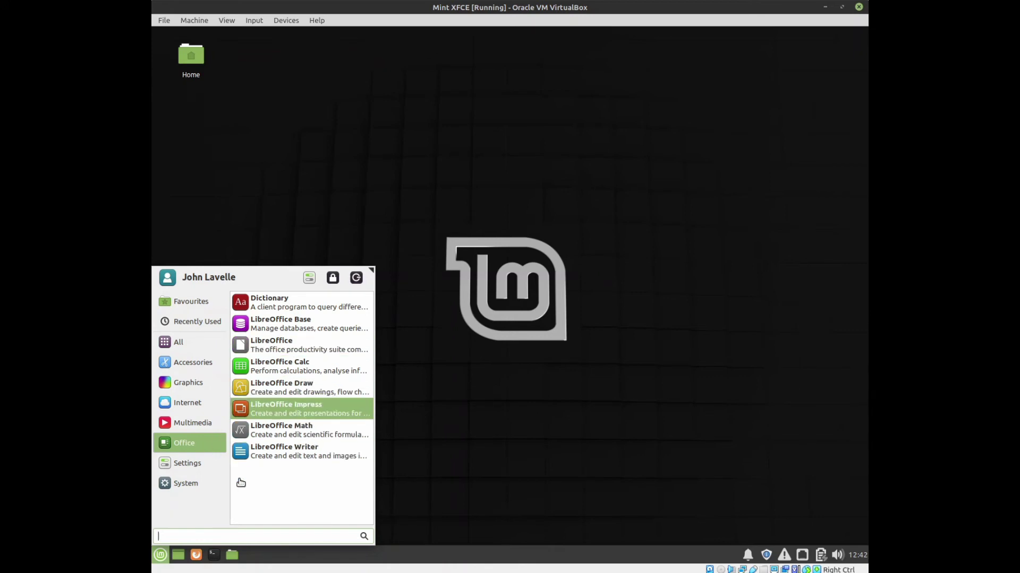
left_click(186, 483)
left_click(183, 462)
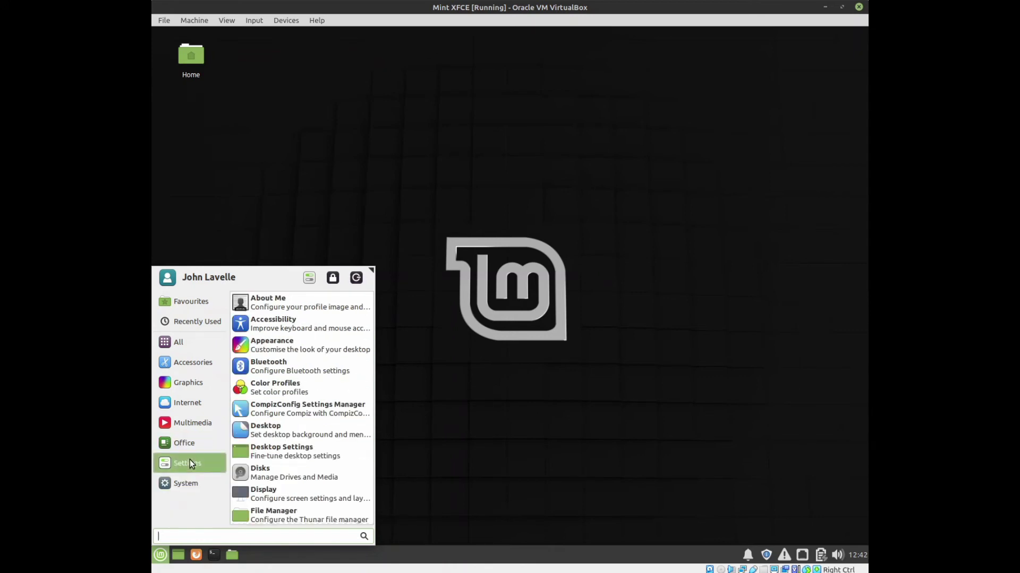
scroll(315, 394, "down", 8)
scroll(315, 394, "down", 8)
scroll(298, 433, "up", 15)
scroll(319, 418, "up", 1)
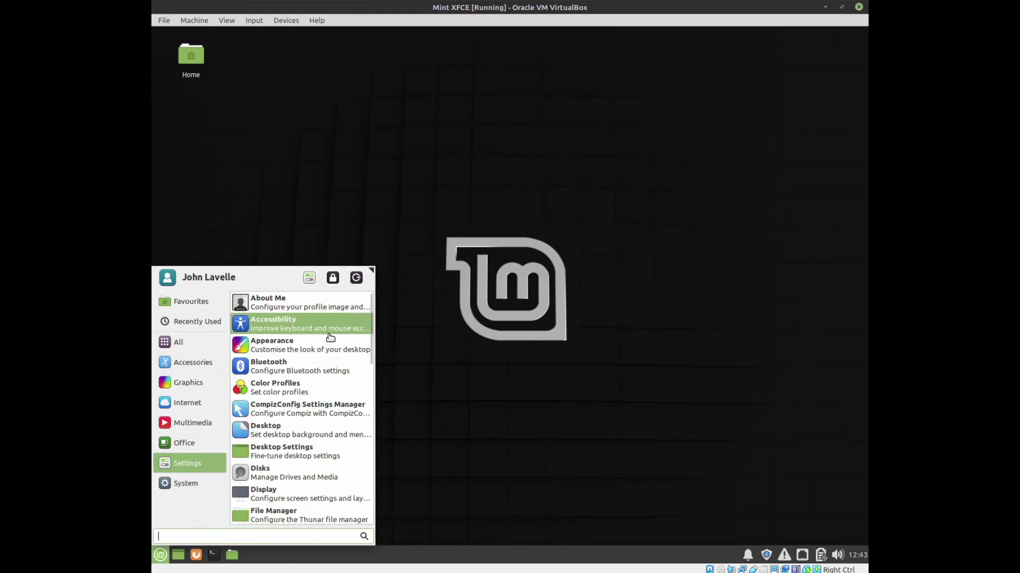
Check the Desktop settings' Background, Menus and Icons tabs, close it, and reopen the app menu.
left_click(307, 432)
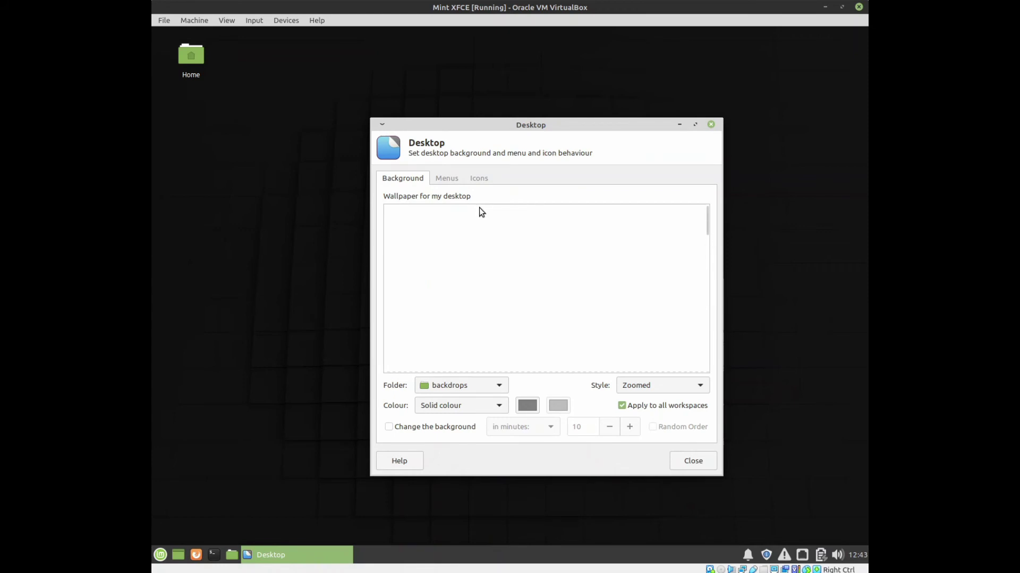
left_click(447, 180)
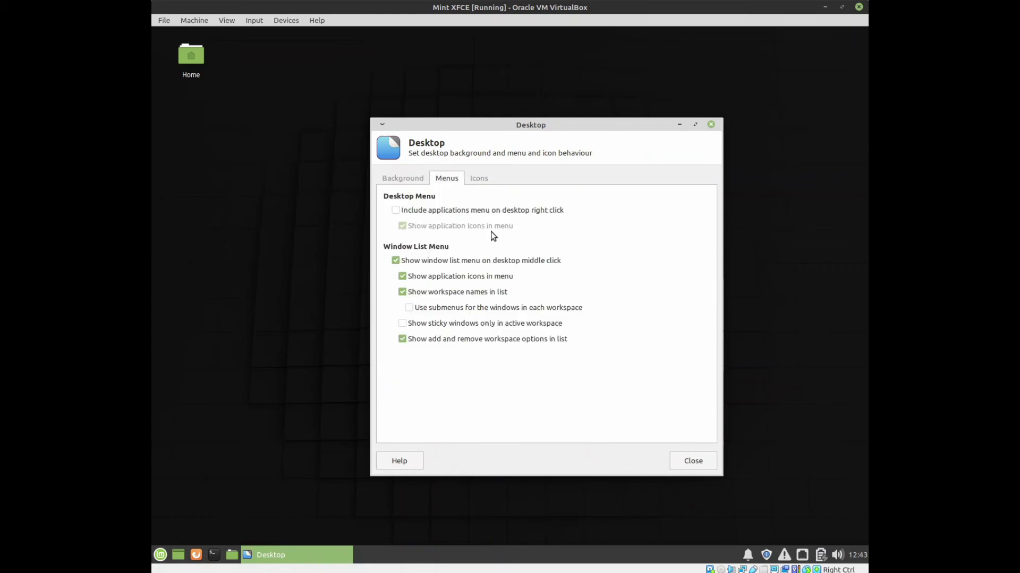
left_click(477, 178)
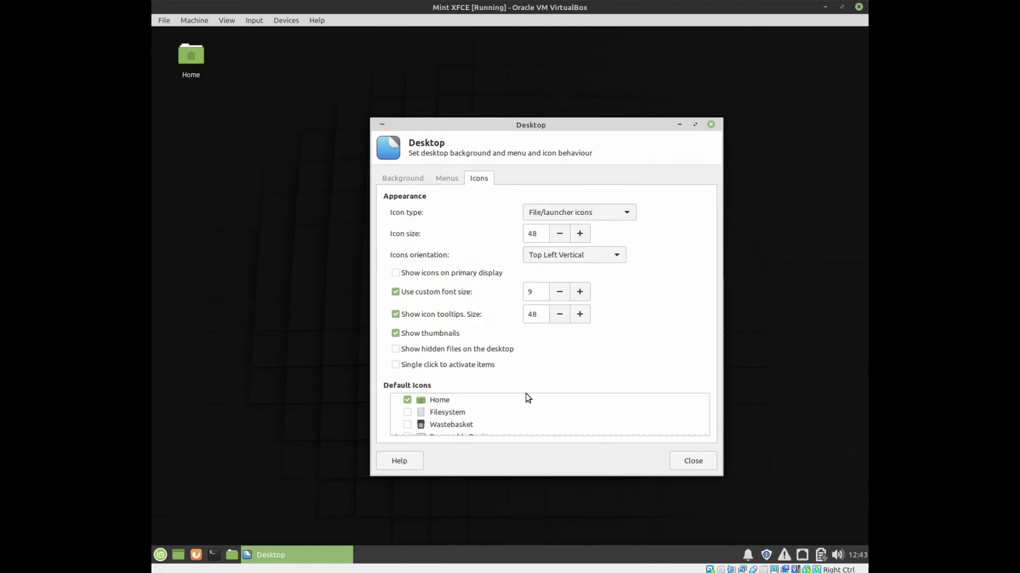
left_click(710, 123)
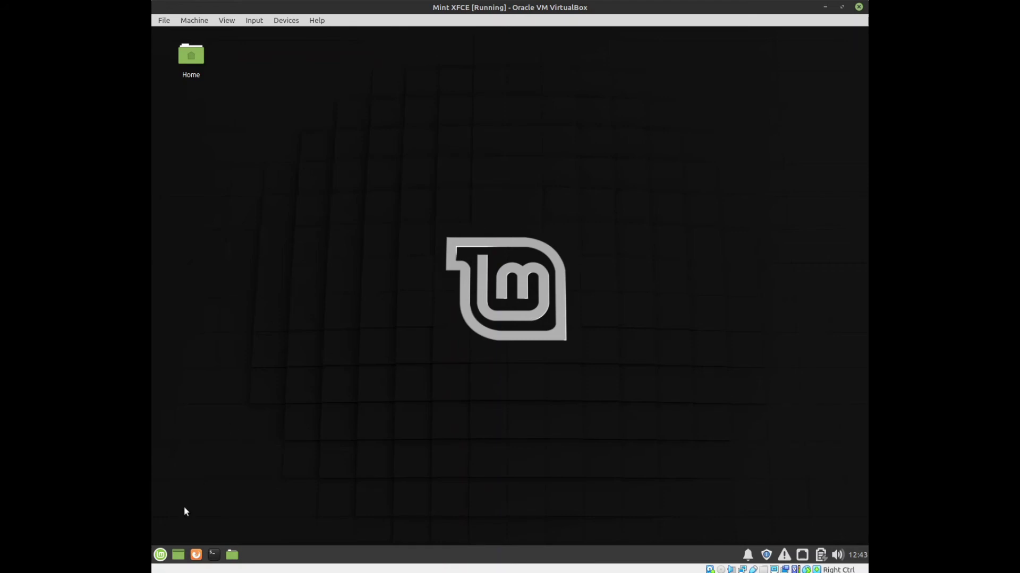
left_click(160, 555)
Scroll the Settings apps down to Workspaces and Xfce Terminal, then show the System apps.
left_click(208, 467)
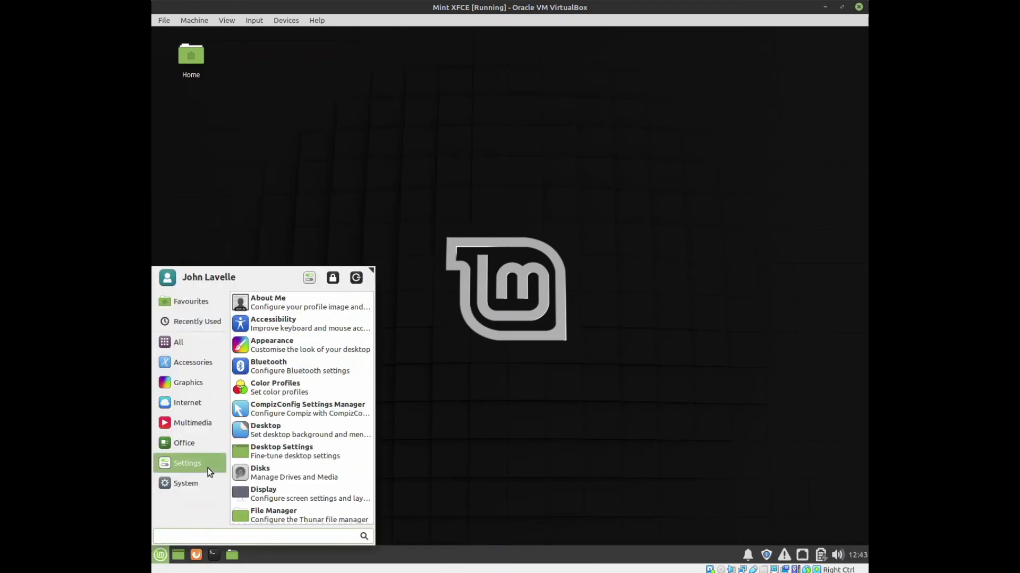
scroll(355, 481, "down", 3)
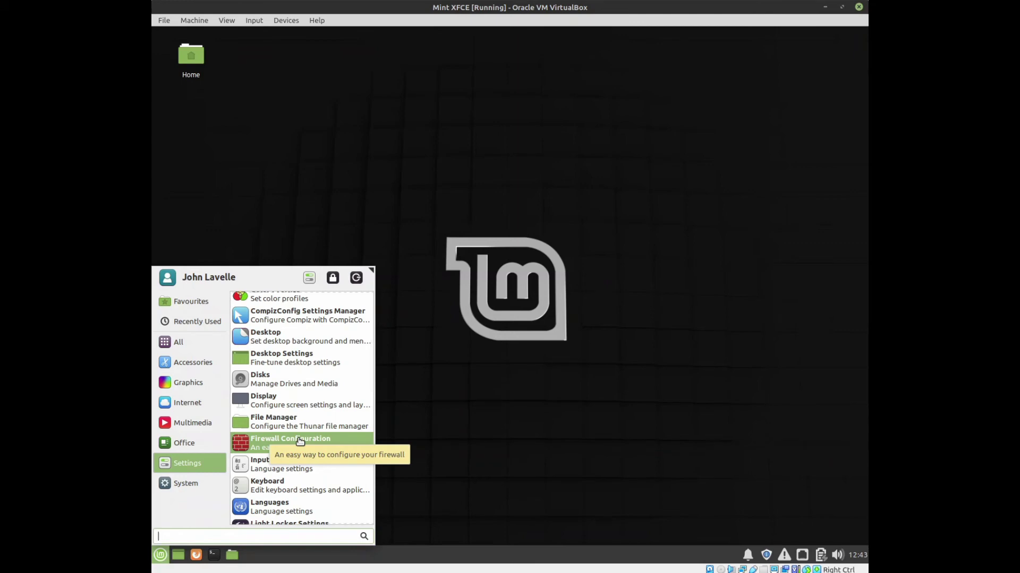
scroll(300, 441, "down", 6)
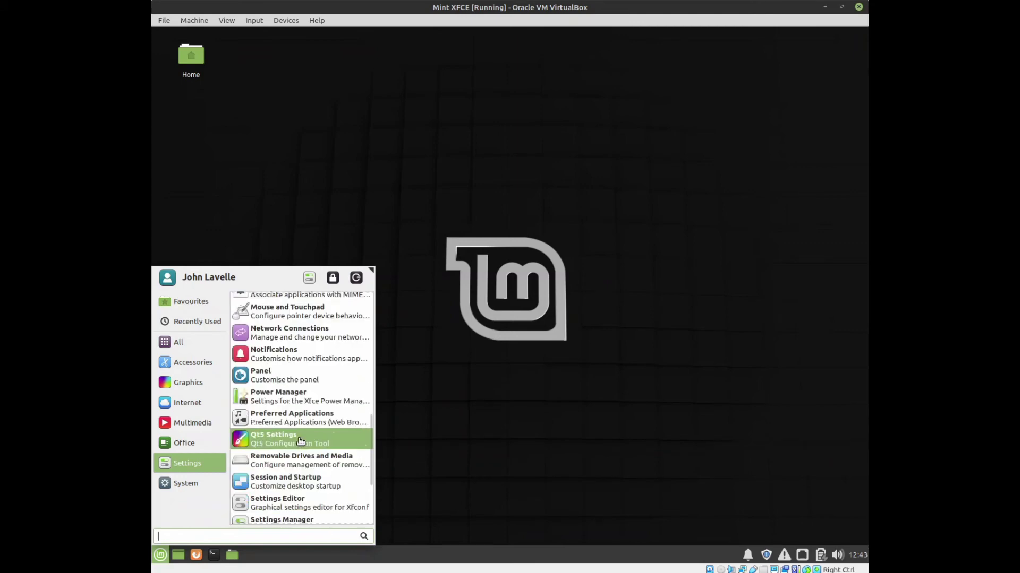
scroll(300, 441, "down", 1)
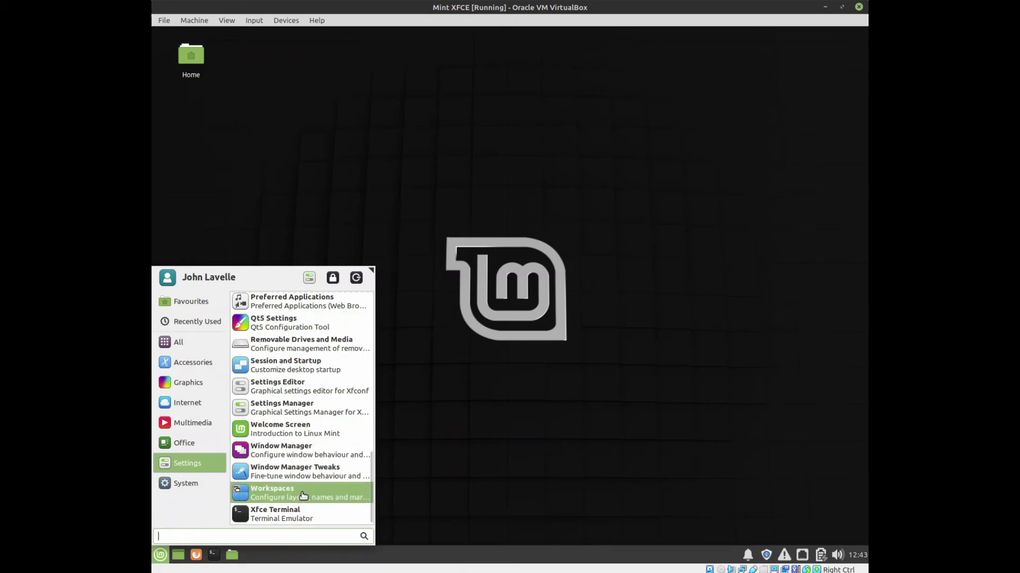
left_click(195, 485)
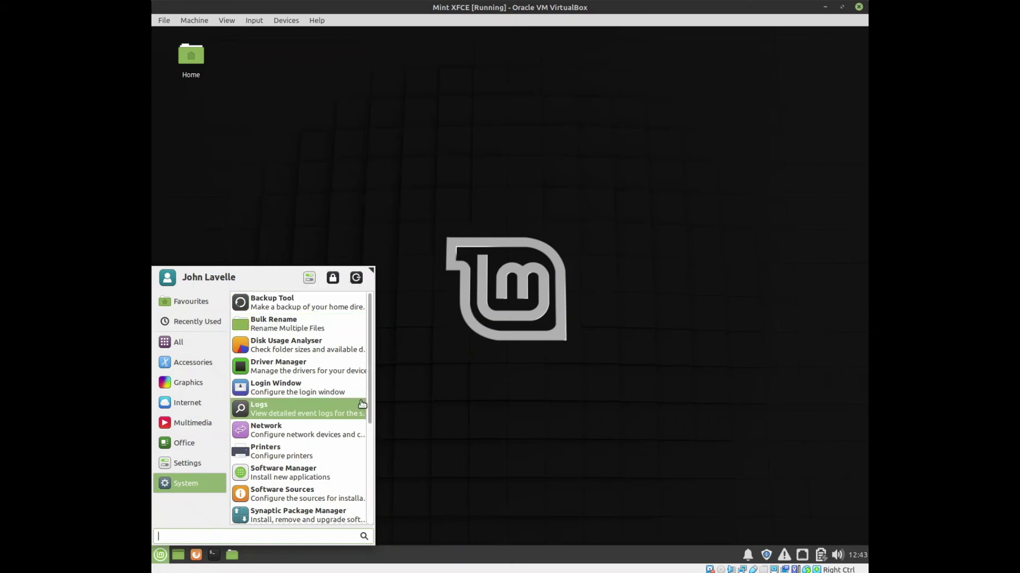
left_click_drag(368, 403, 357, 521)
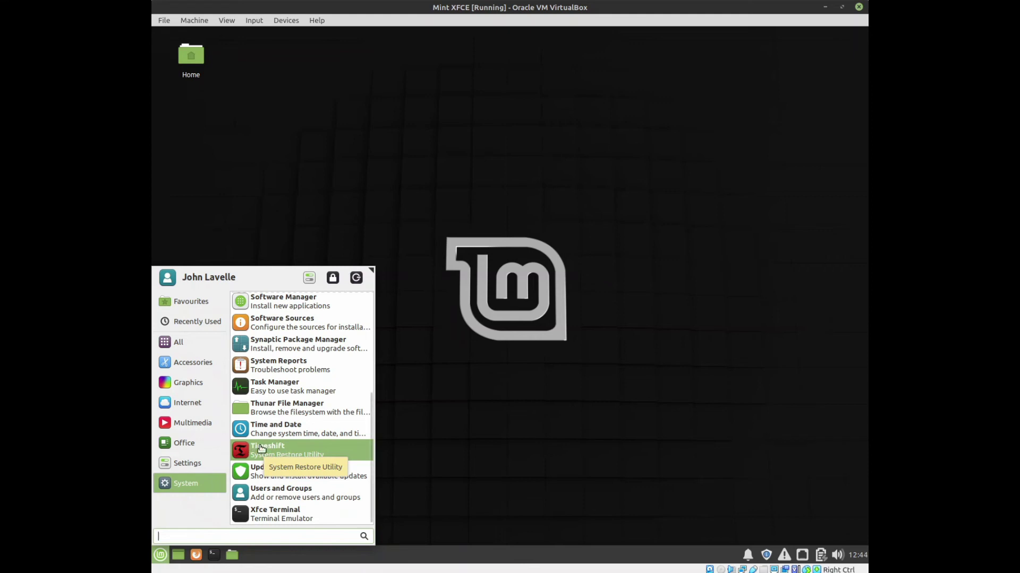
left_click_drag(369, 470, 396, 289)
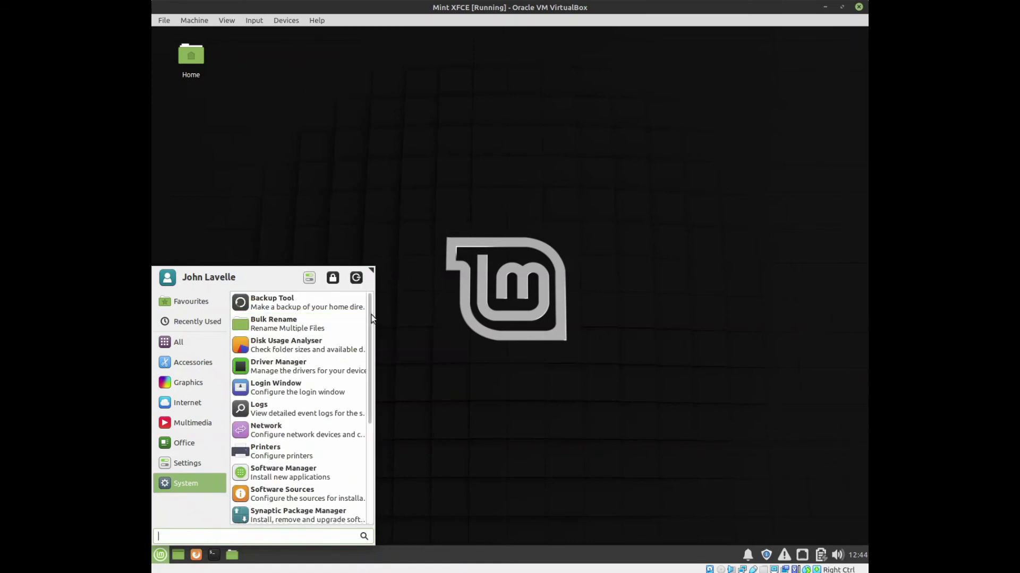
scroll(372, 319, "down", 3)
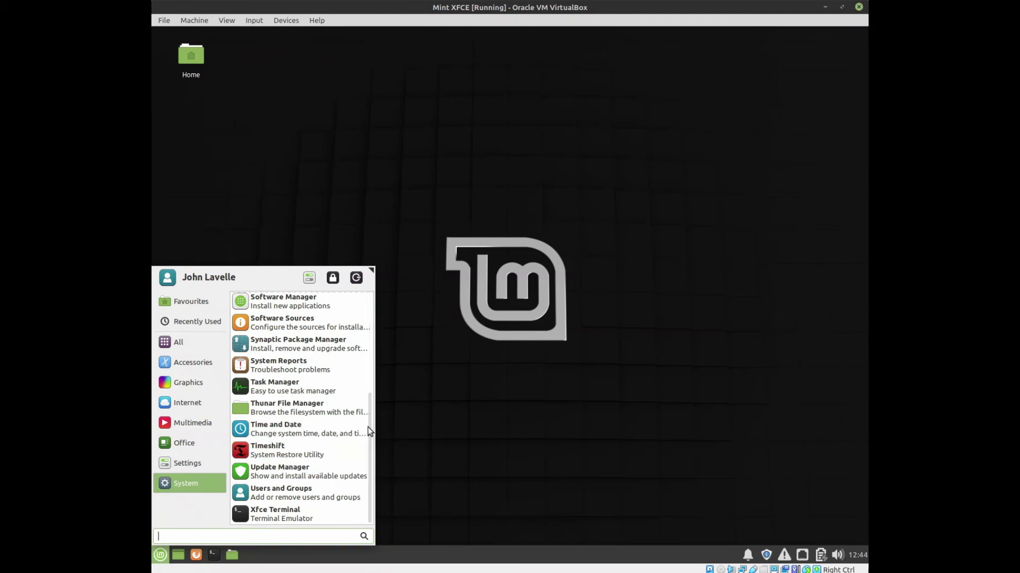
left_click_drag(372, 426, 385, 314)
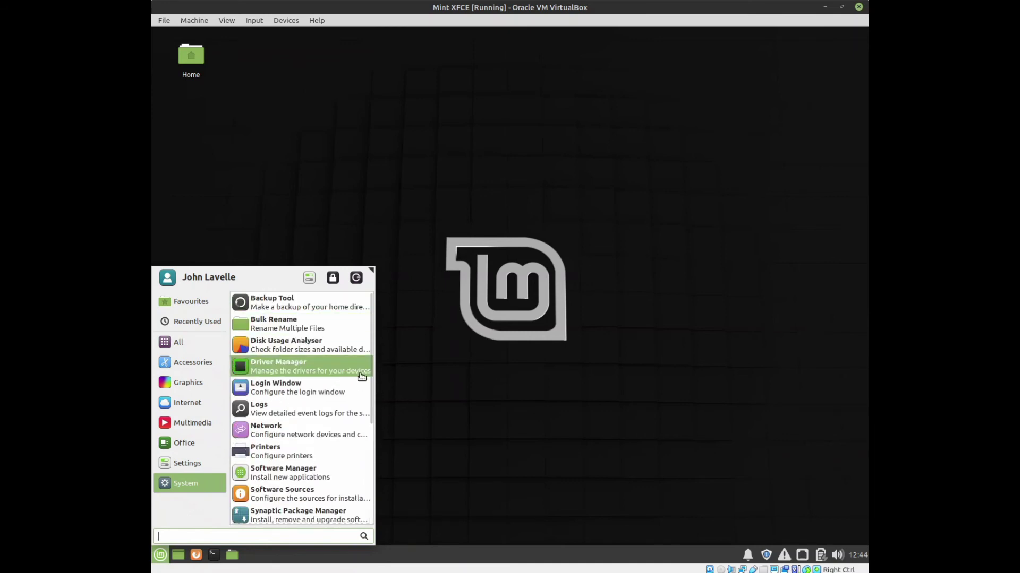
left_click_drag(370, 379, 371, 466)
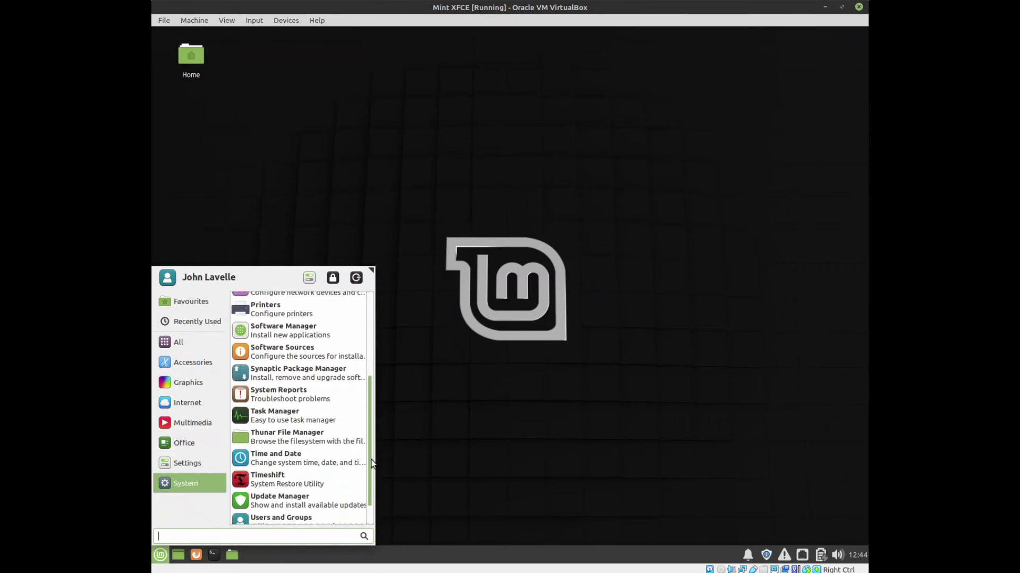
Launch Software Manager, look over its Editors' Picks and categories, then close it.
left_click(274, 333)
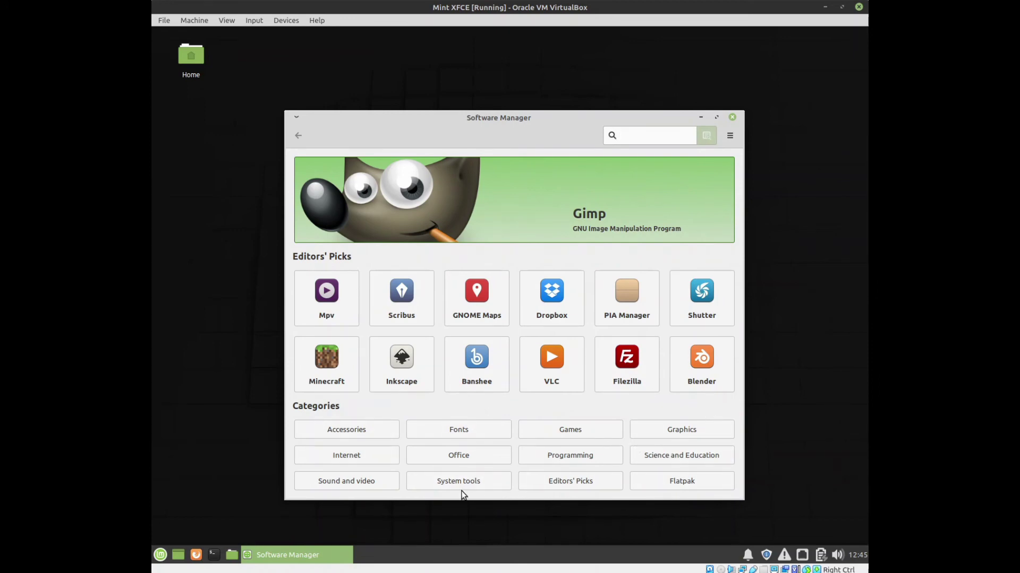
left_click(732, 118)
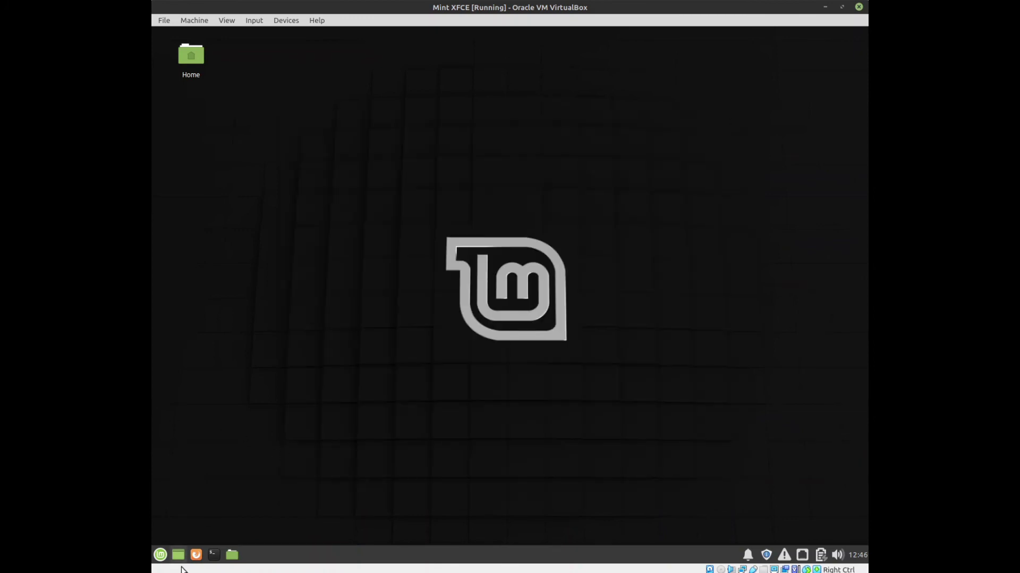
Start LibreOffice Writer from the Office category, opening a blank Untitled 1 document.
left_click(160, 554)
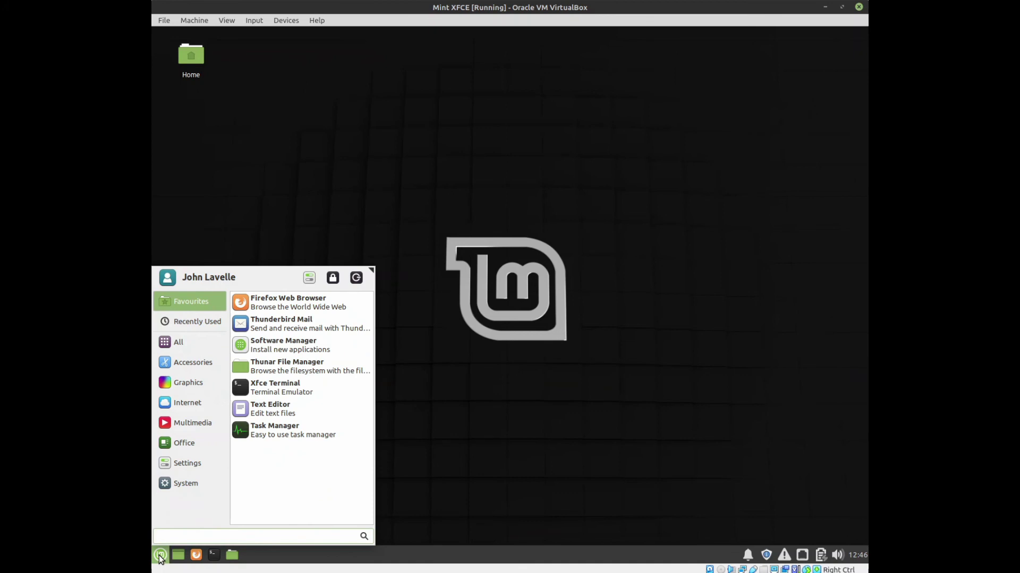
left_click(177, 443)
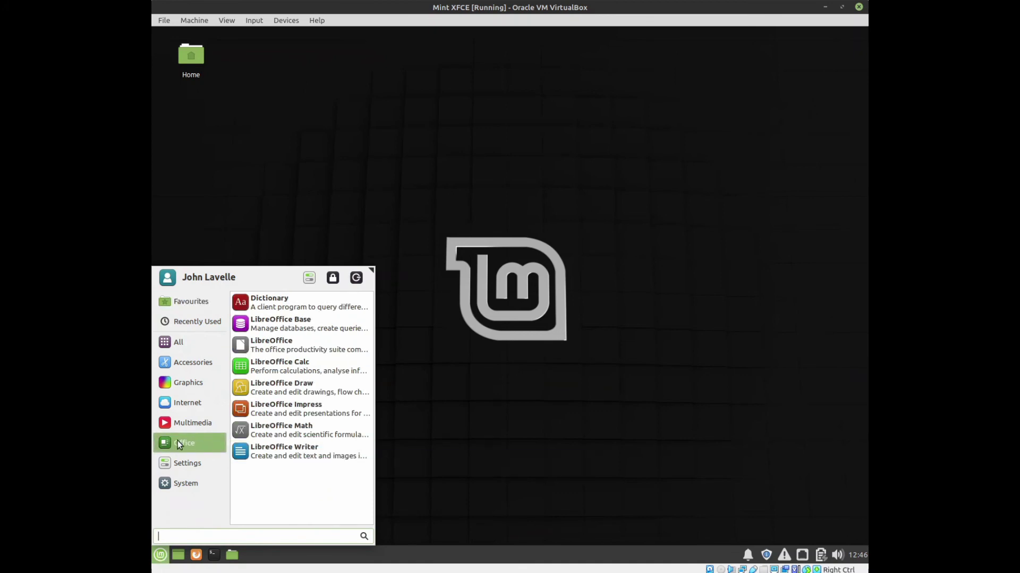
left_click(285, 456)
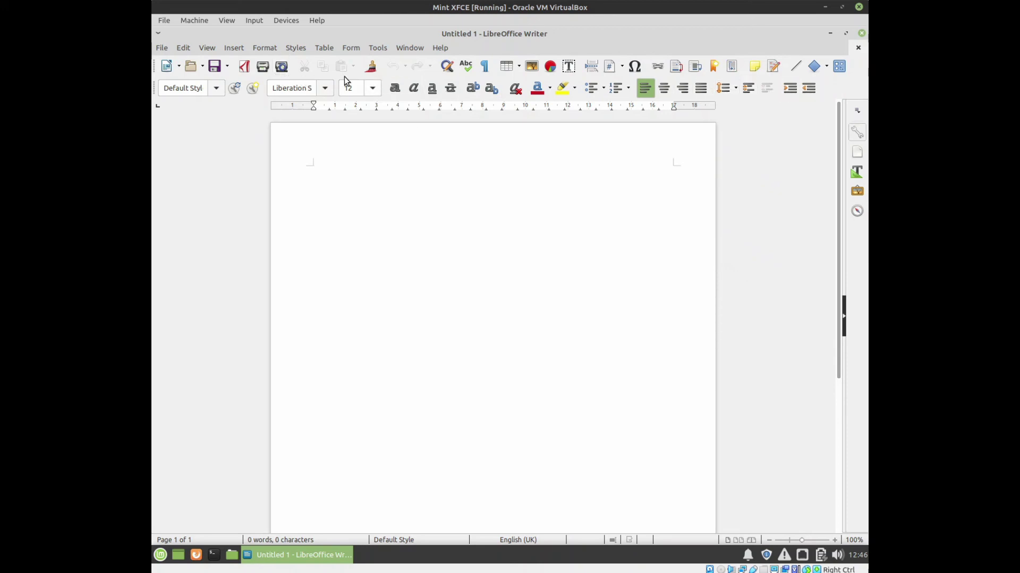
left_click(375, 47)
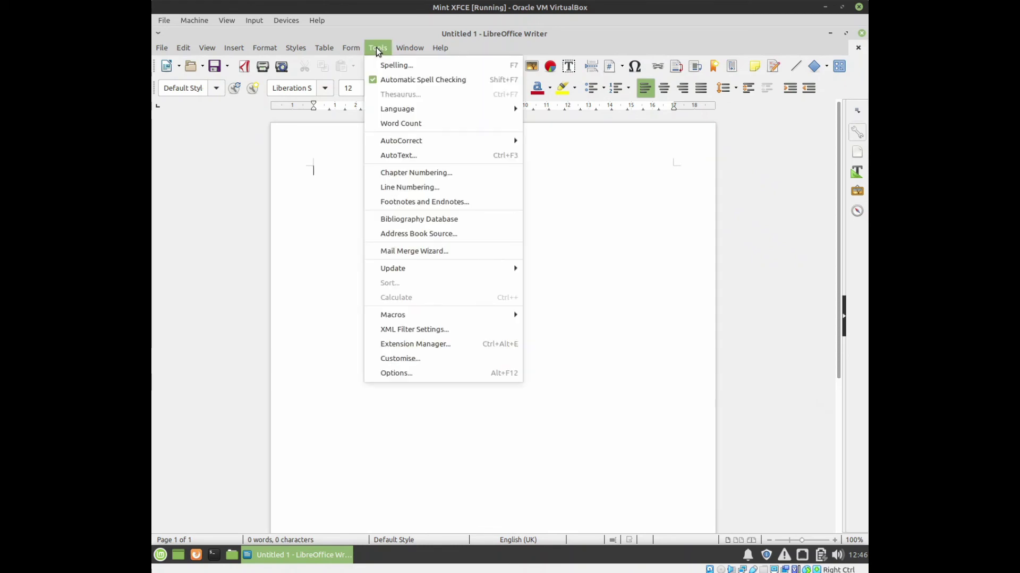
Tick Enable experimental features on the Advanced options page, confirm, and restart LibreOffice now.
left_click(392, 374)
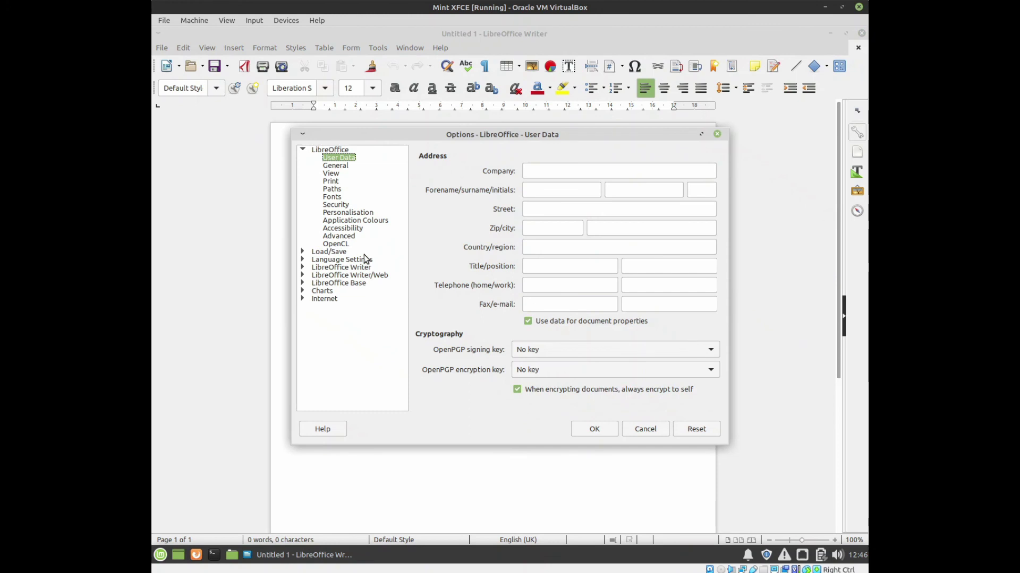
left_click(340, 236)
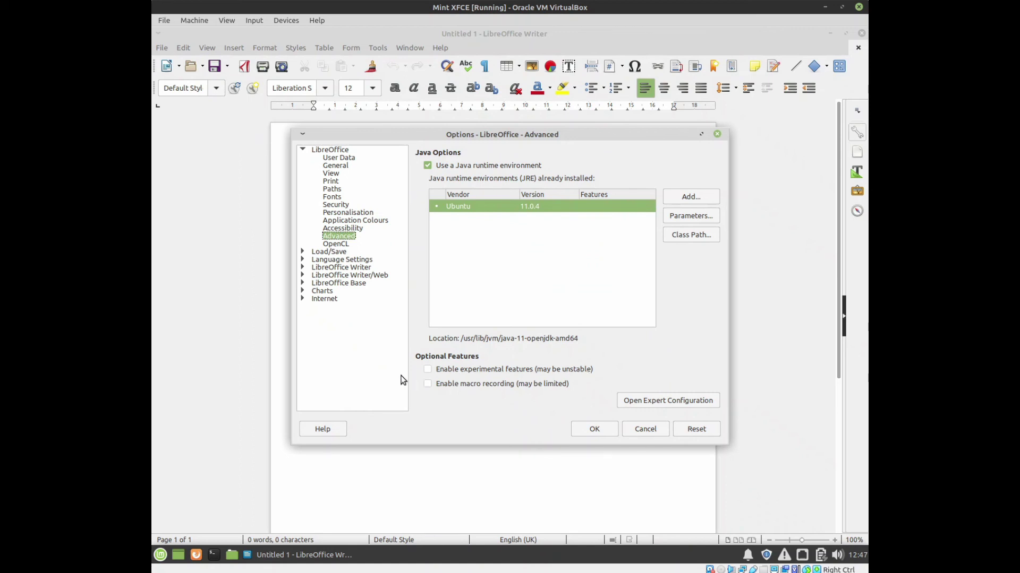
left_click(428, 370)
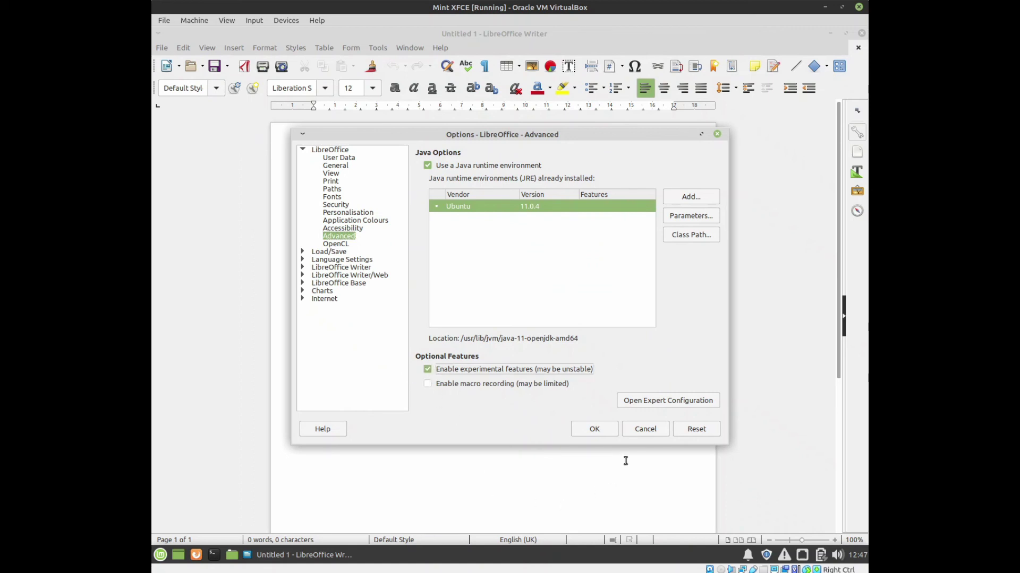
left_click(594, 429)
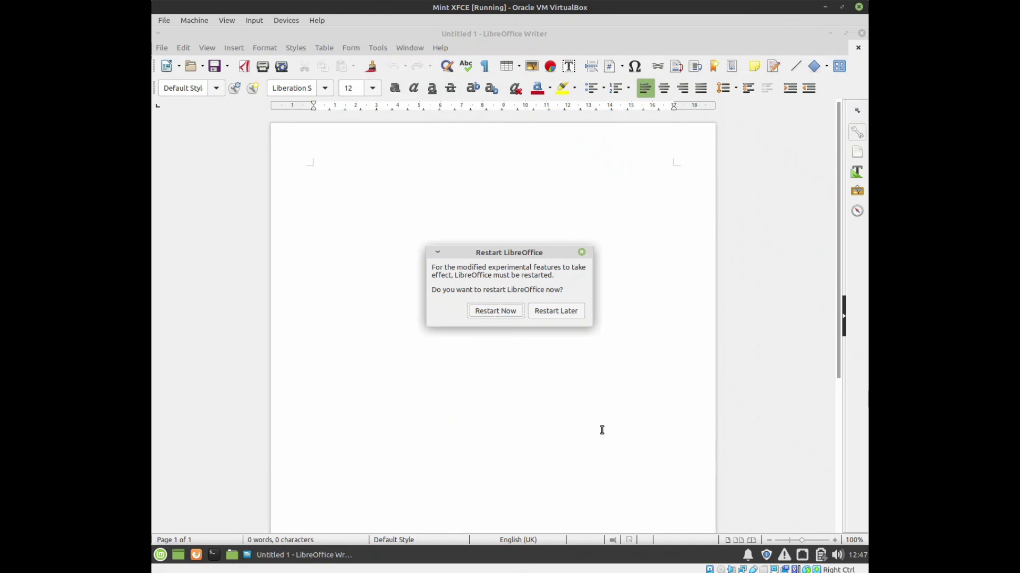
left_click(494, 312)
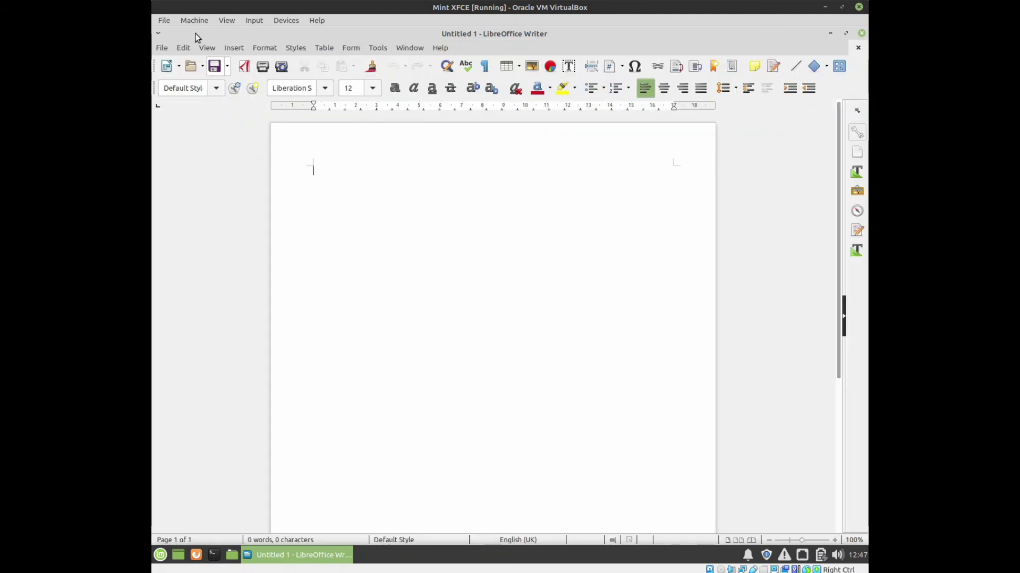
Switch Writer's toolbar layout to Notebookbar from the View menu.
left_click(202, 49)
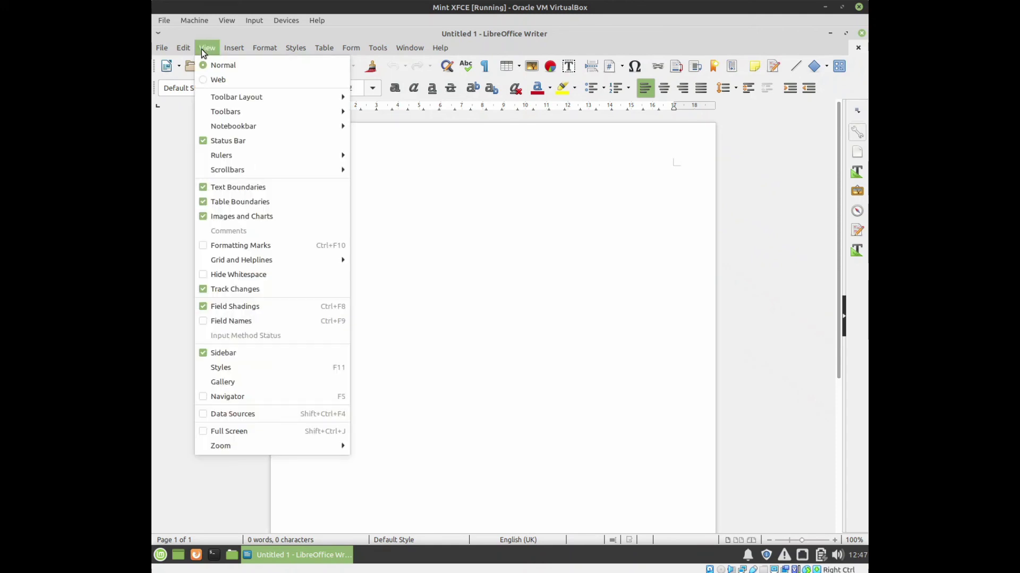
mouse_move(254, 96)
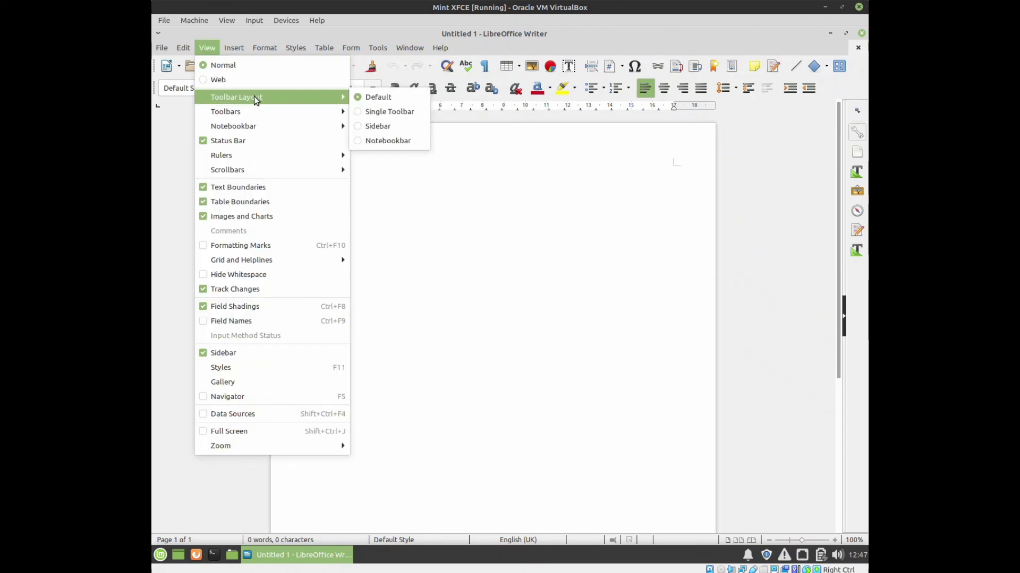
left_click(358, 141)
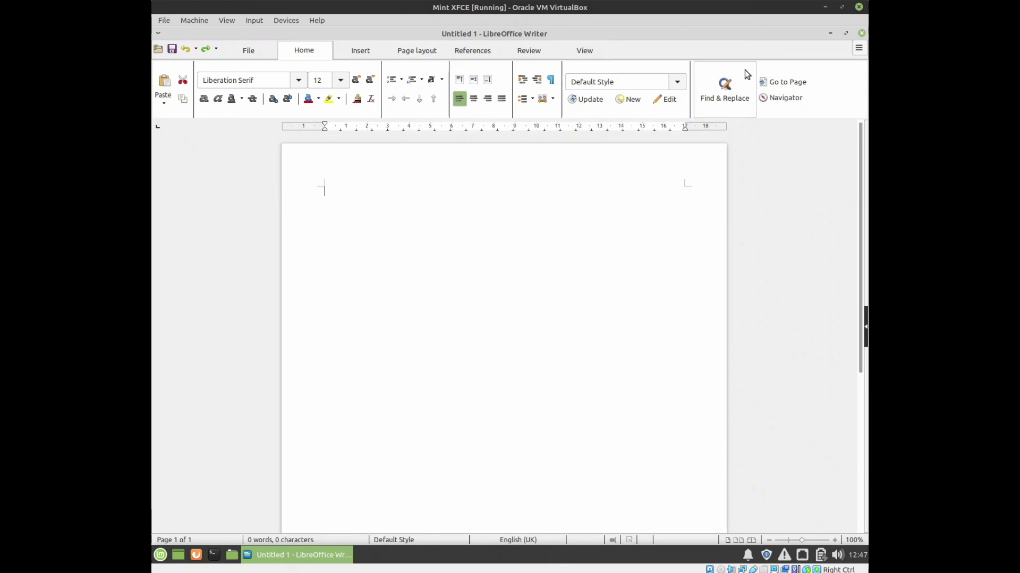
Turn on the classic Menubar from the notebookbar's hamburger menu.
left_click(859, 48)
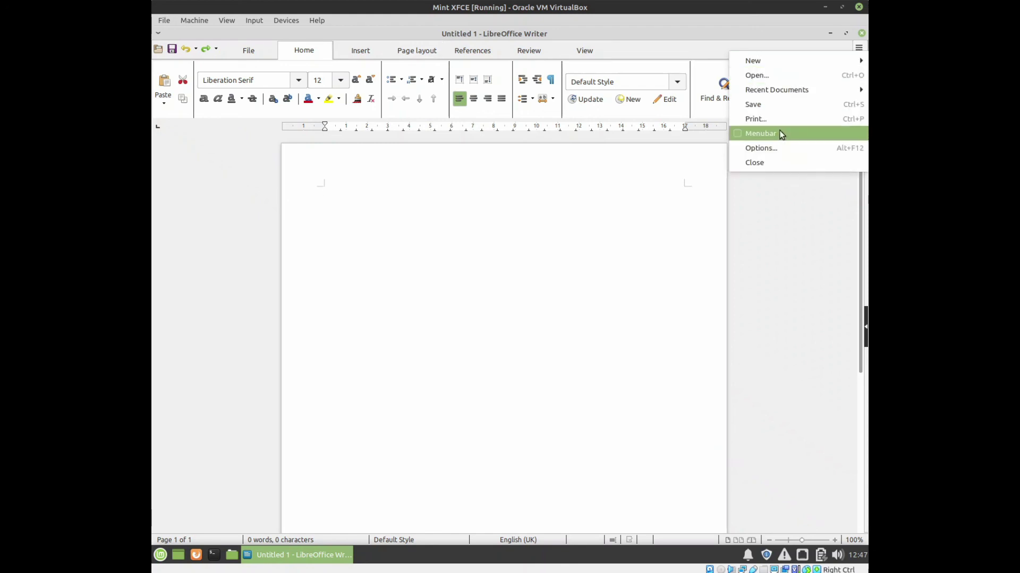
left_click(752, 136)
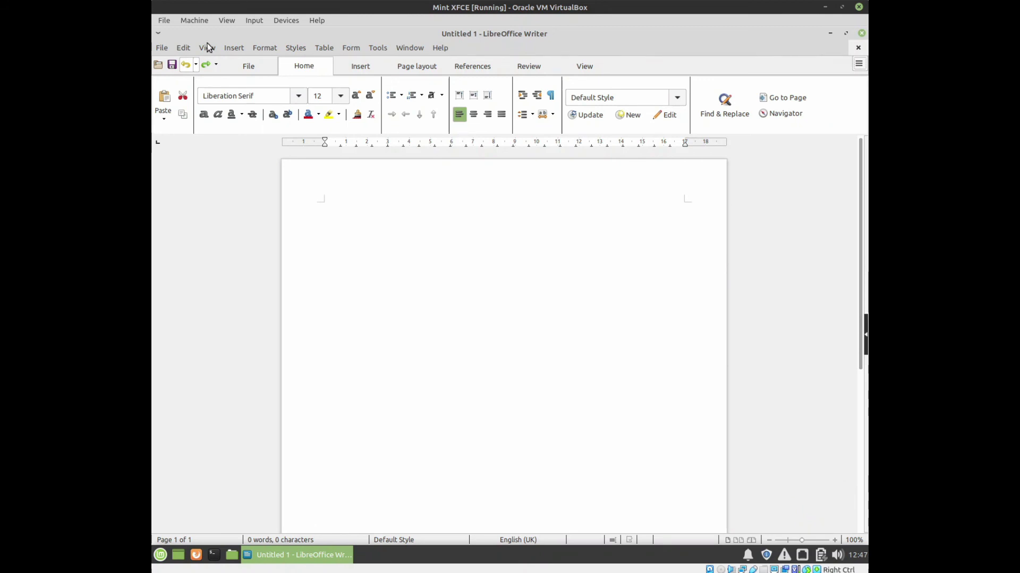
left_click(859, 66)
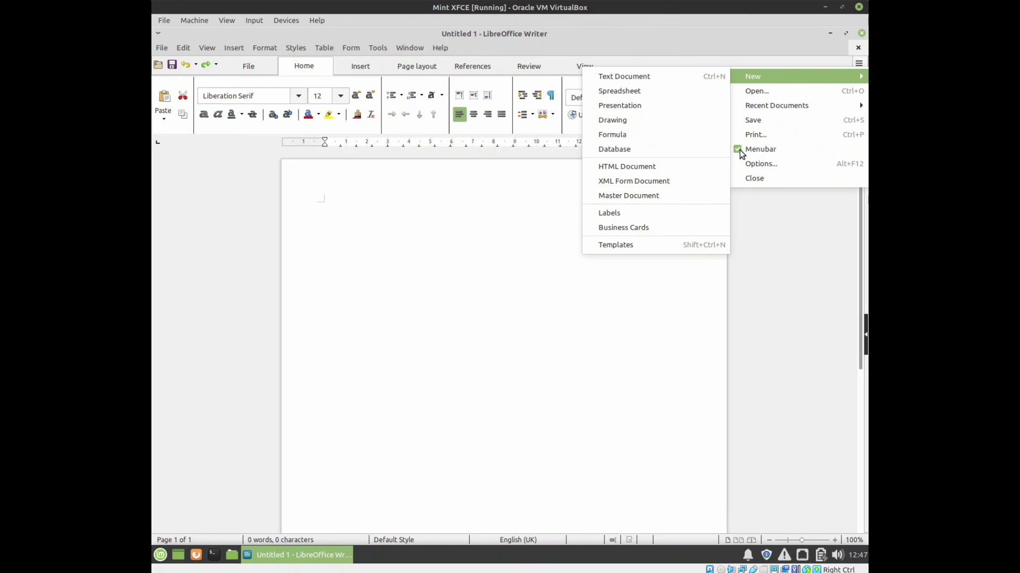
left_click(224, 171)
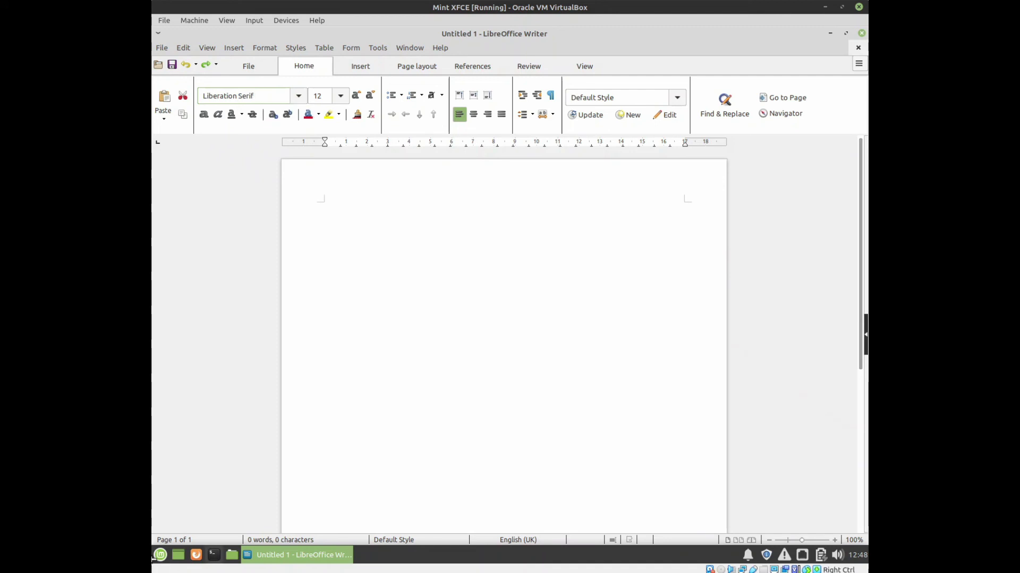
left_click(160, 556)
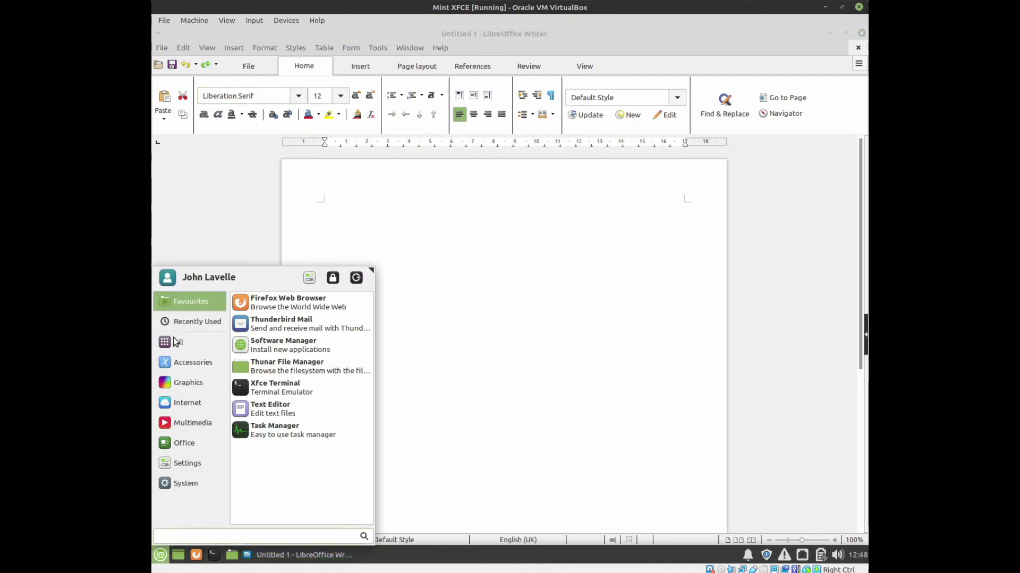
mouse_move(186, 484)
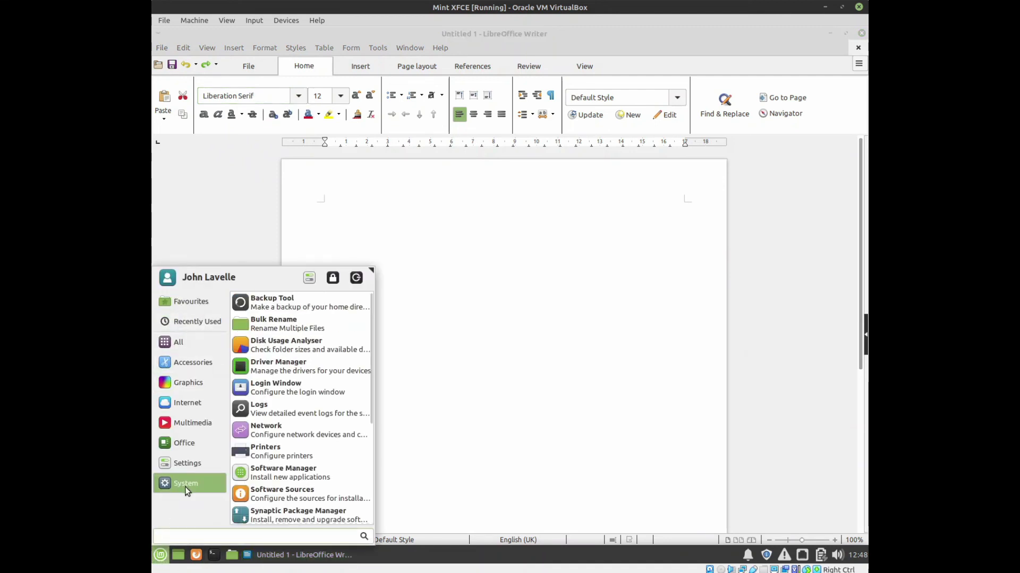
left_click(296, 477)
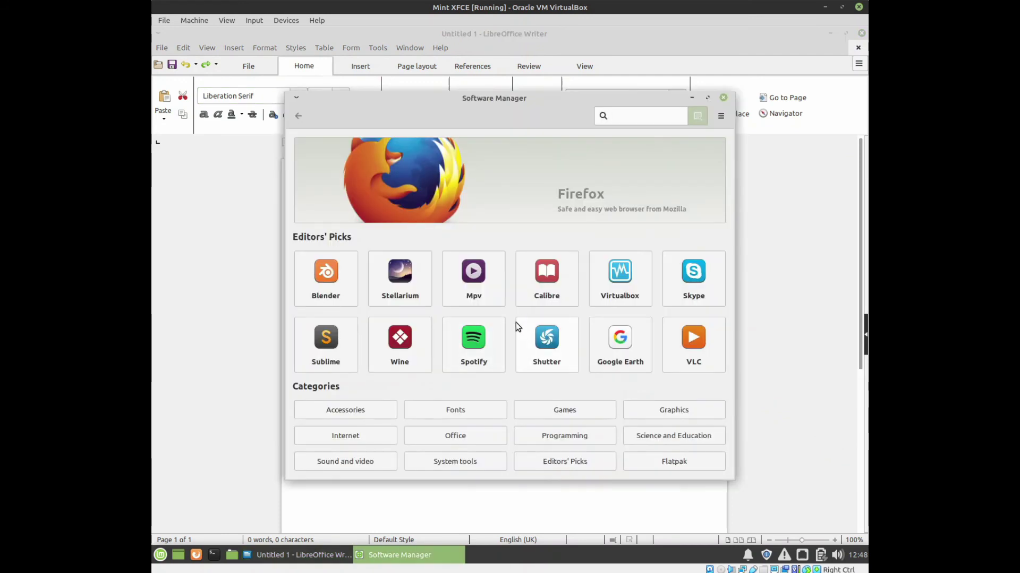
type("msfont")
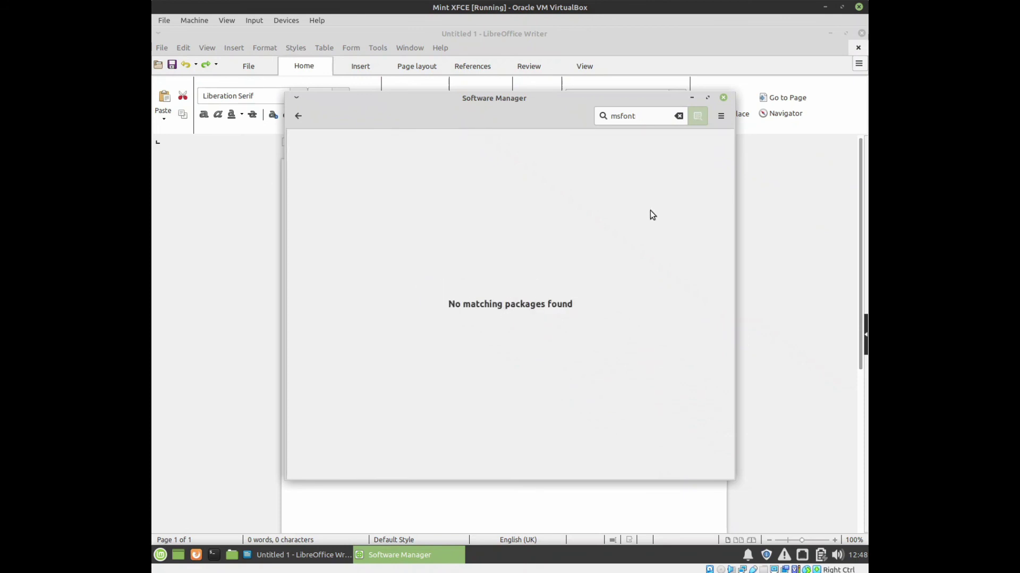
key("BackSpace")
key("BackSpace")
key("BackSpace")
key("BackSpace")
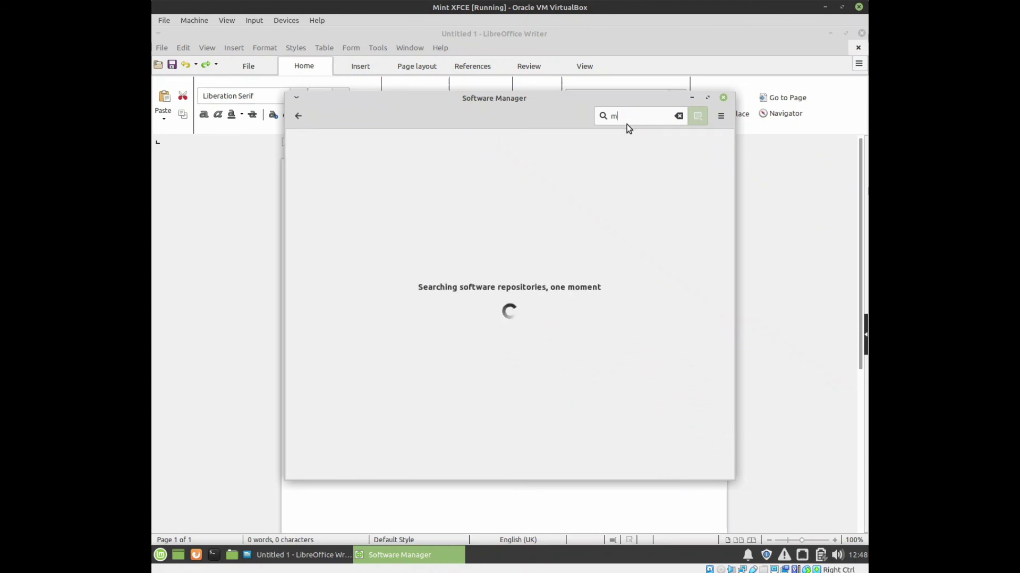
type("ttf")
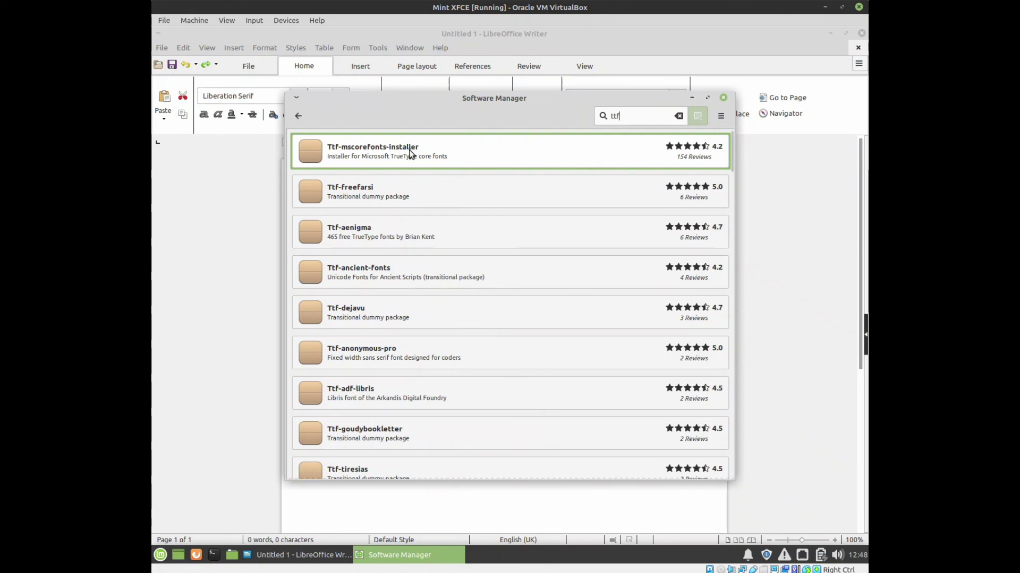
left_click(434, 151)
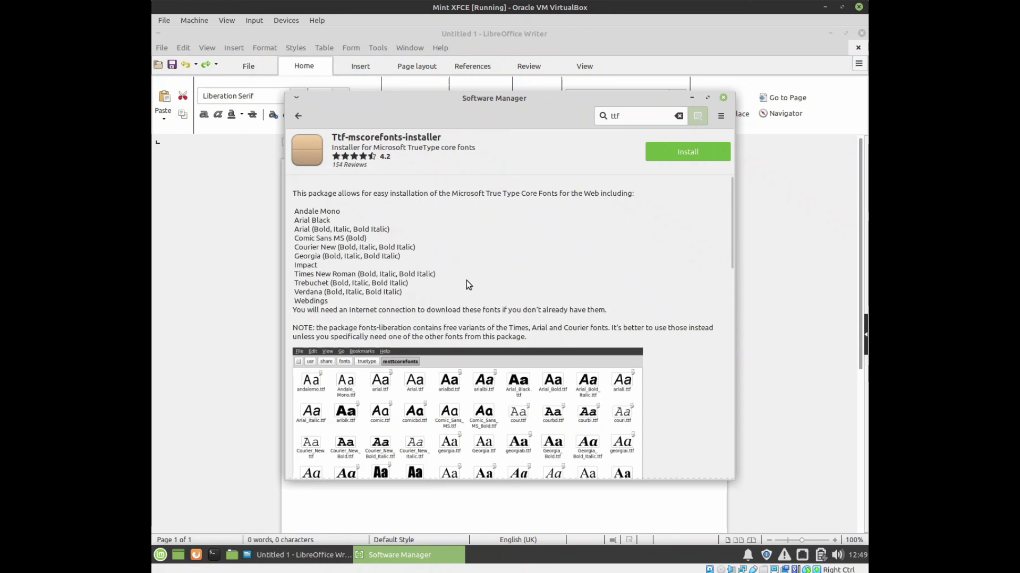
scroll(468, 279, "down", 15)
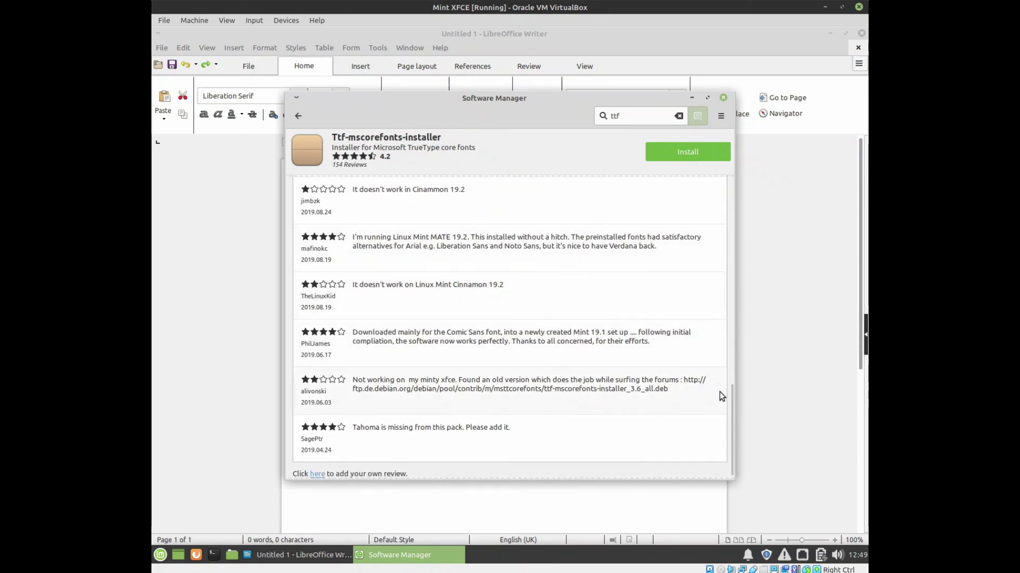
left_click_drag(731, 392, 731, 184)
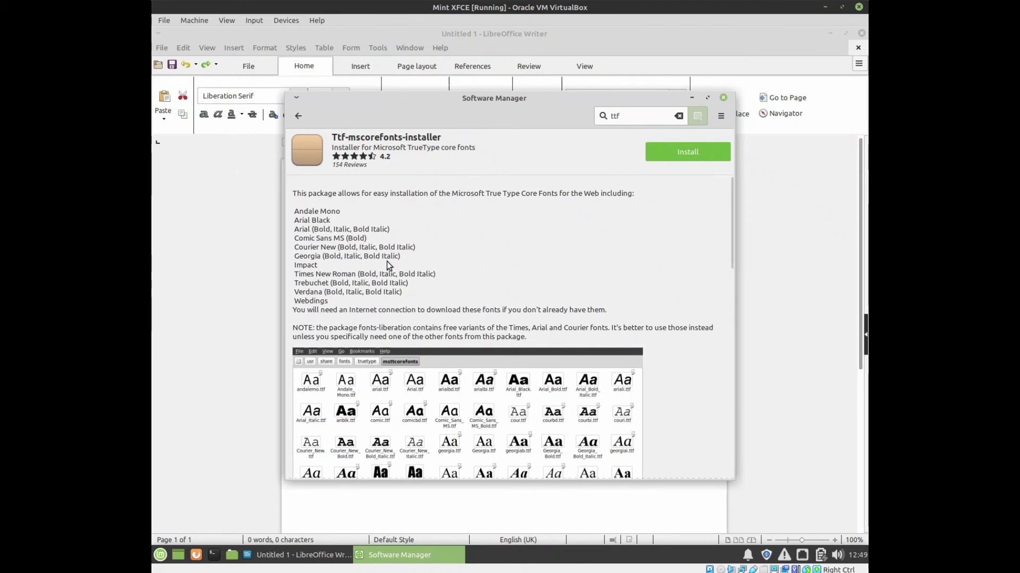
left_click(722, 99)
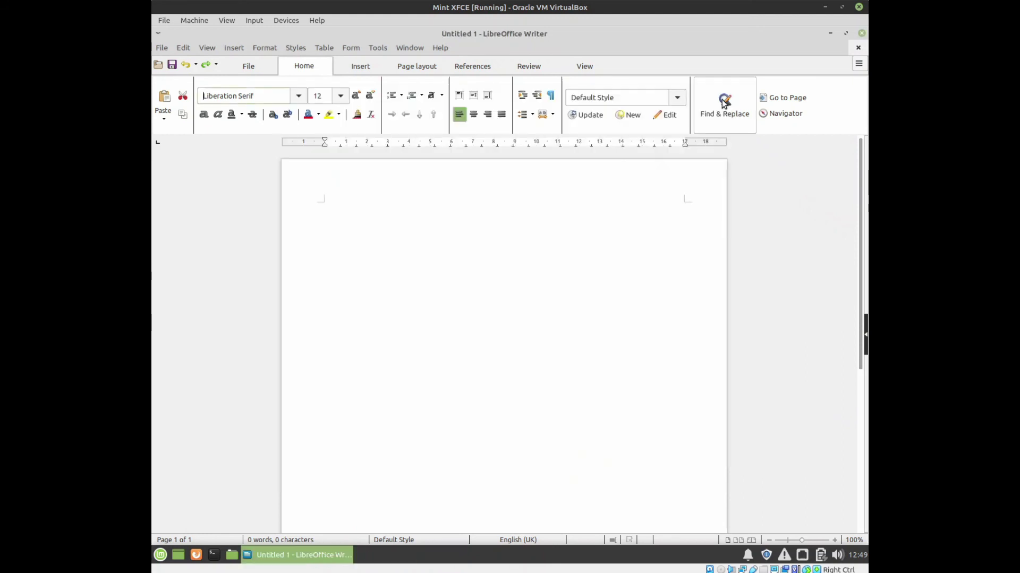
Close Writer, then browse the Mint menu's All, System and Accessories categories before closing it.
left_click(861, 34)
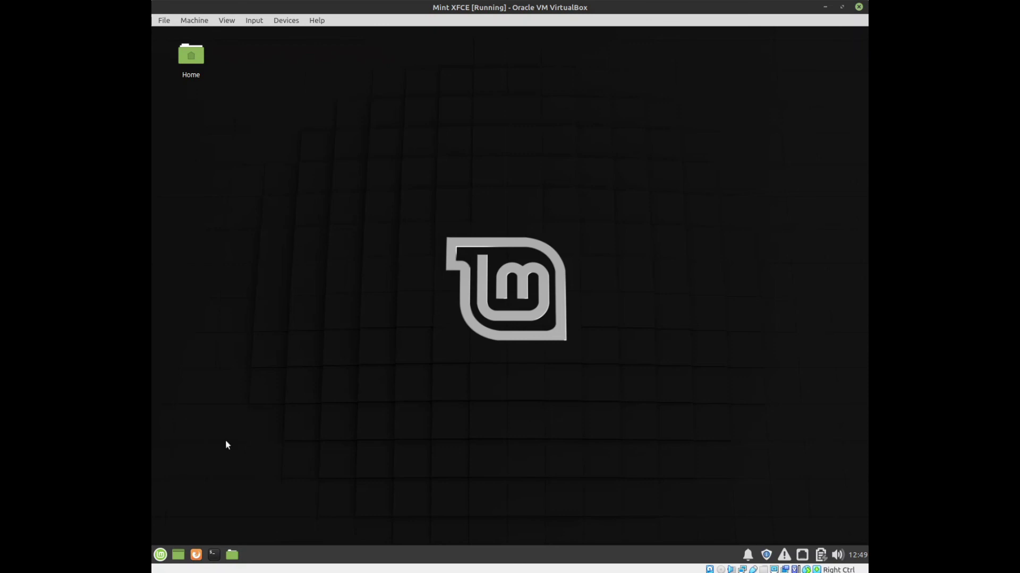
left_click(160, 555)
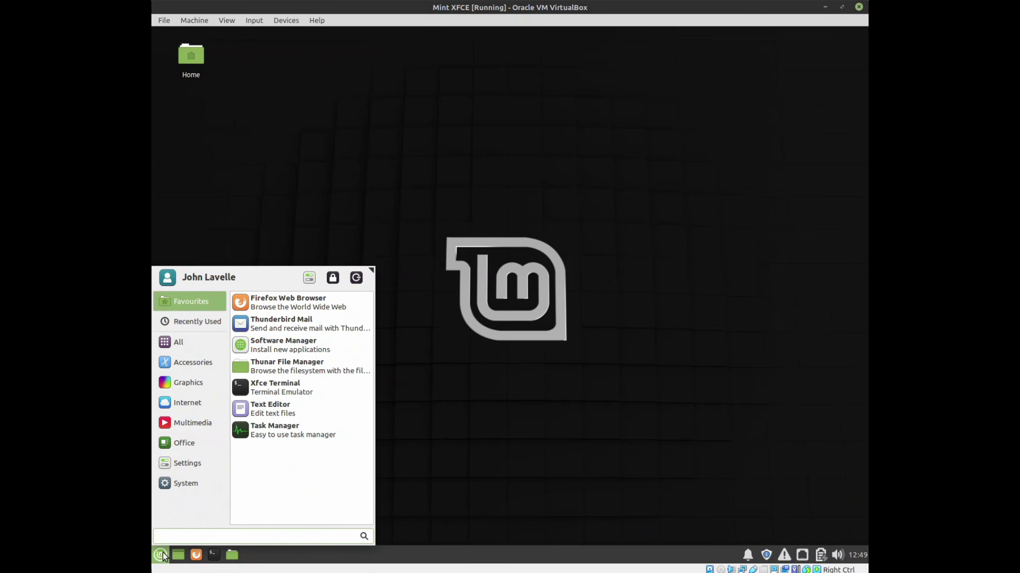
left_click(179, 342)
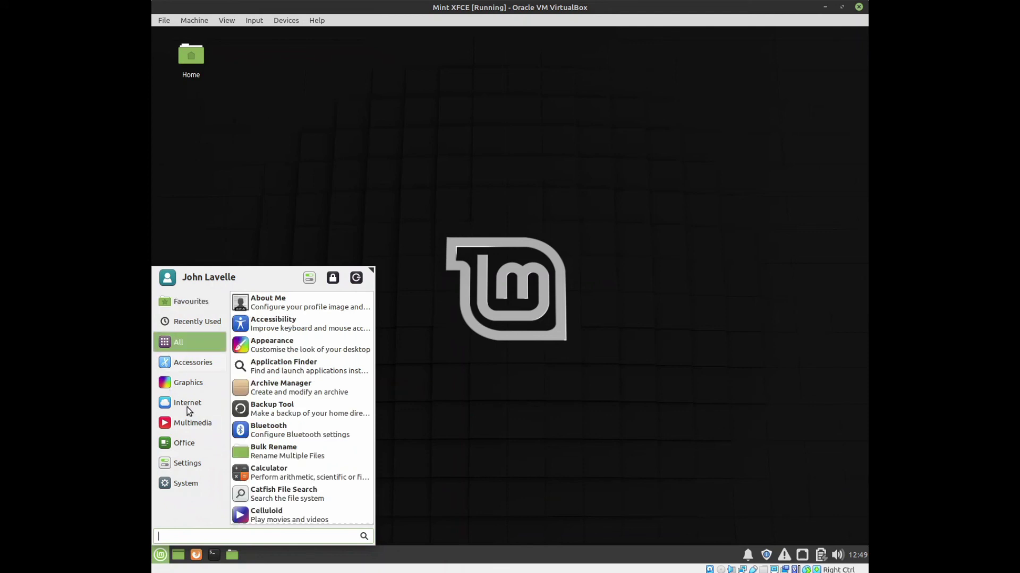
left_click(183, 483)
left_click(200, 356)
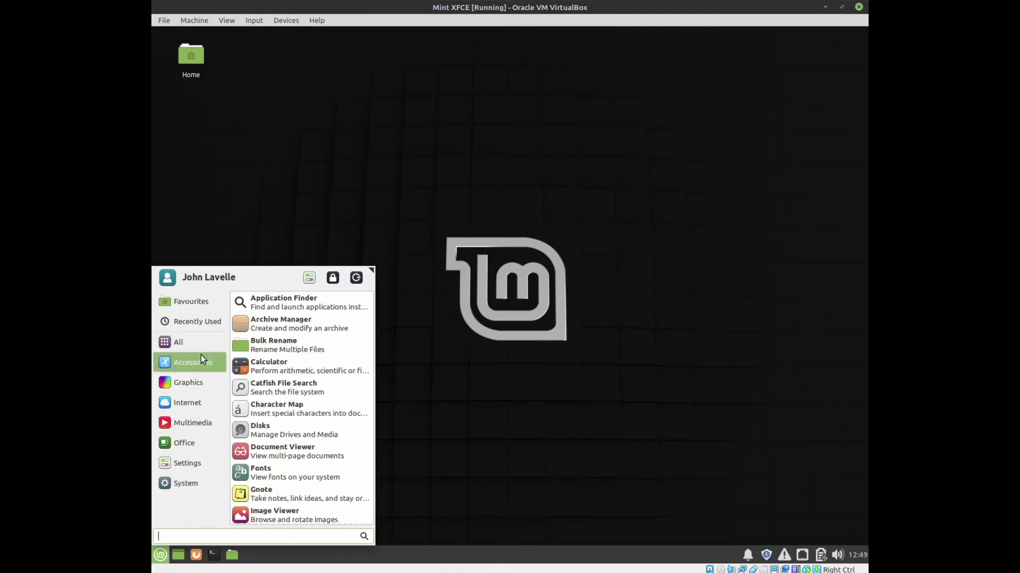
left_click(519, 485)
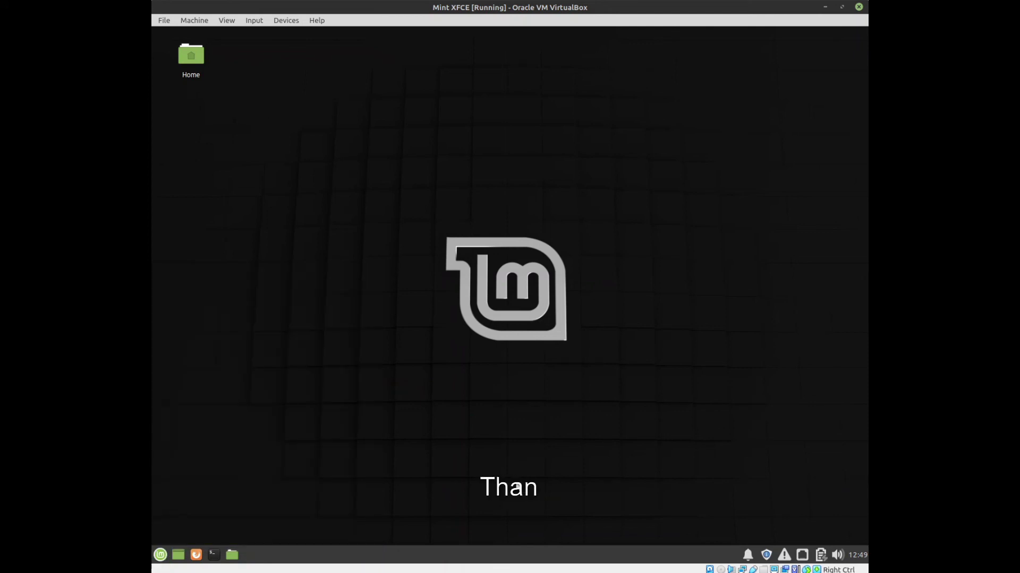